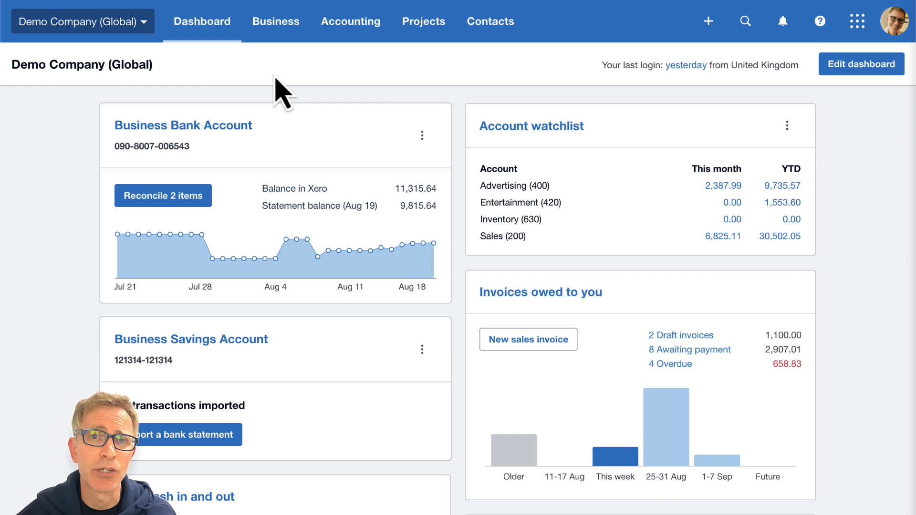
Open the financial settings from the advanced accounting options
{"action": "left_click", "coordinate": [342, 36]}
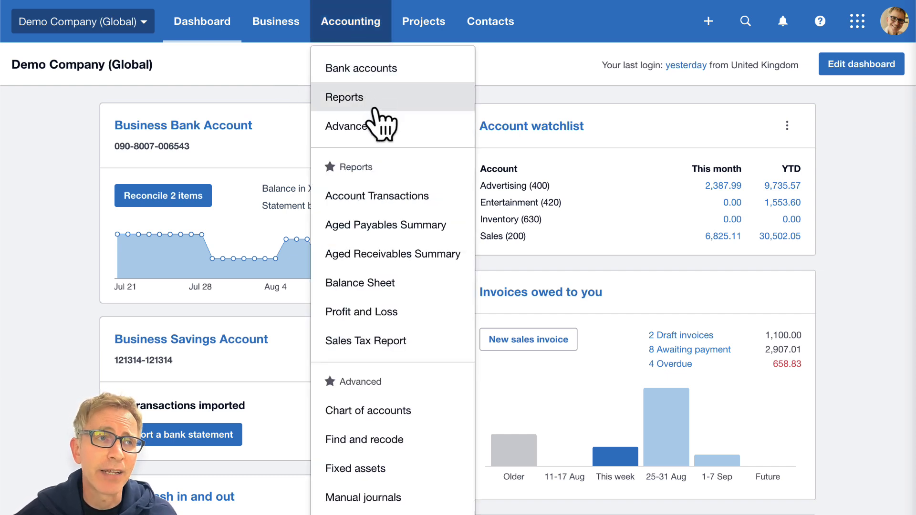
{"action": "left_click", "coordinate": [385, 126]}
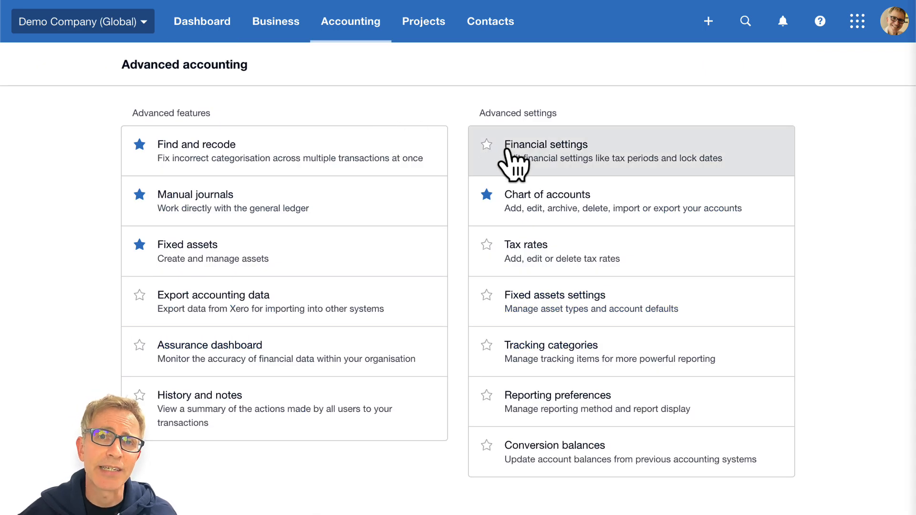
{"action": "left_click", "coordinate": [507, 150]}
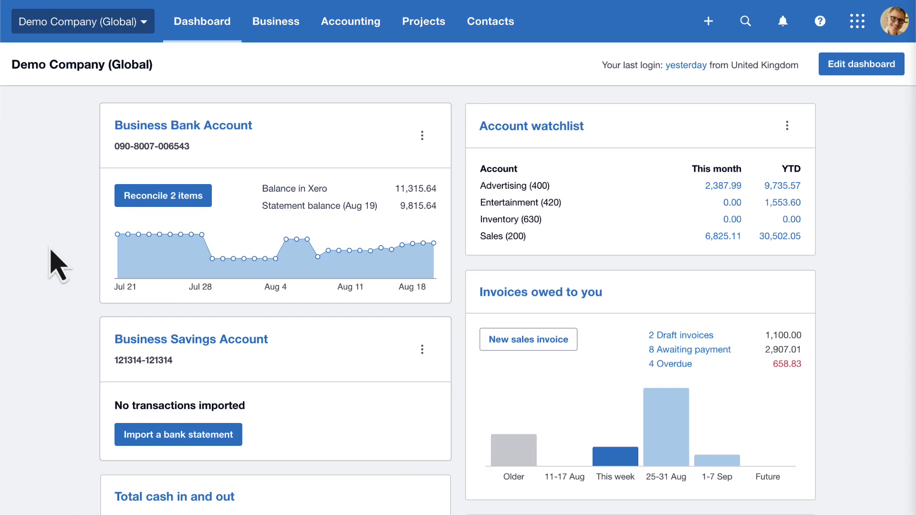
In the Business Bank Account reconciliation, enter contact AXA and description "Annual business insurance" for the 900.00 AXA Insurance payment
{"action": "left_click", "coordinate": [171, 203]}
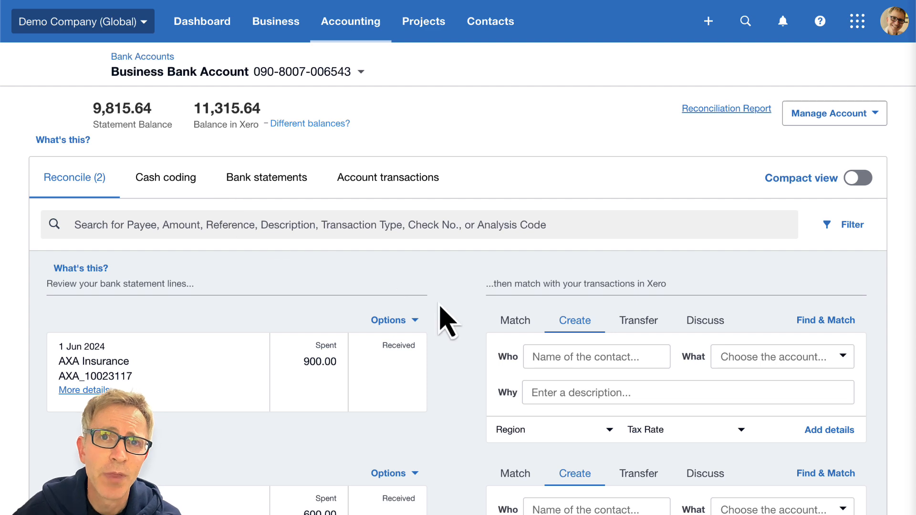
{"action": "left_click", "coordinate": [544, 351]}
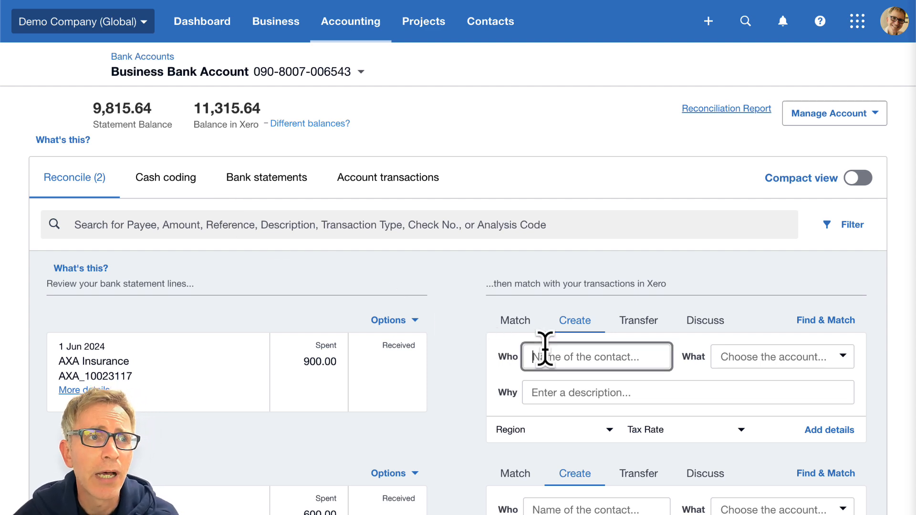
{"action": "type", "text": "AXA"}
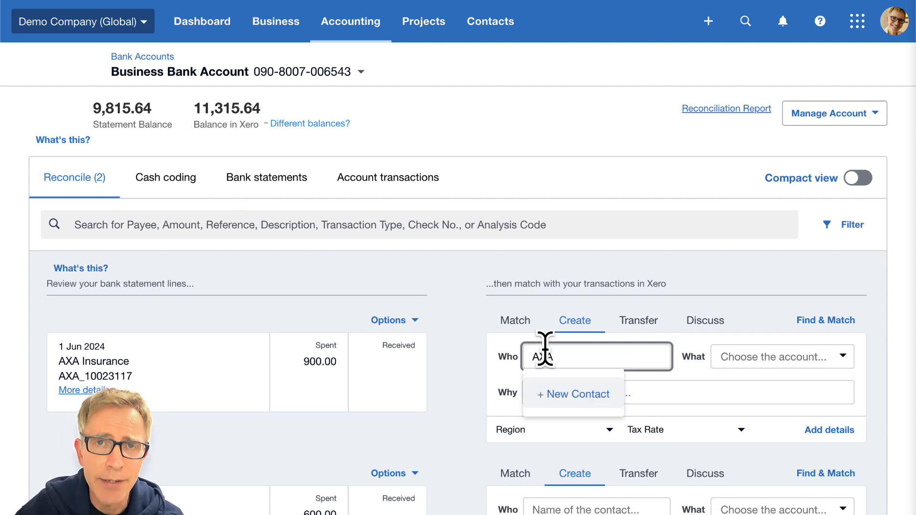
{"action": "key", "text": "Tab"}
{"action": "key", "text": "Tab"}
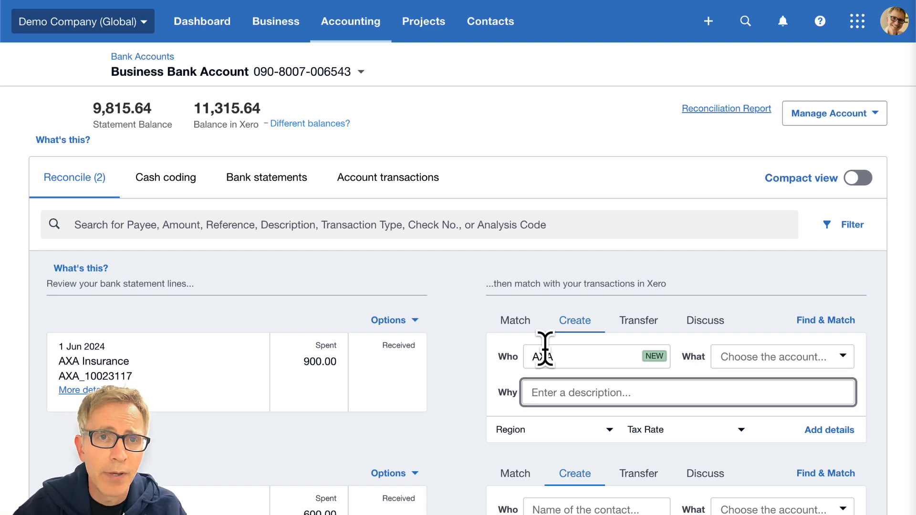
{"action": "type", "text": "Annual business insurance"}
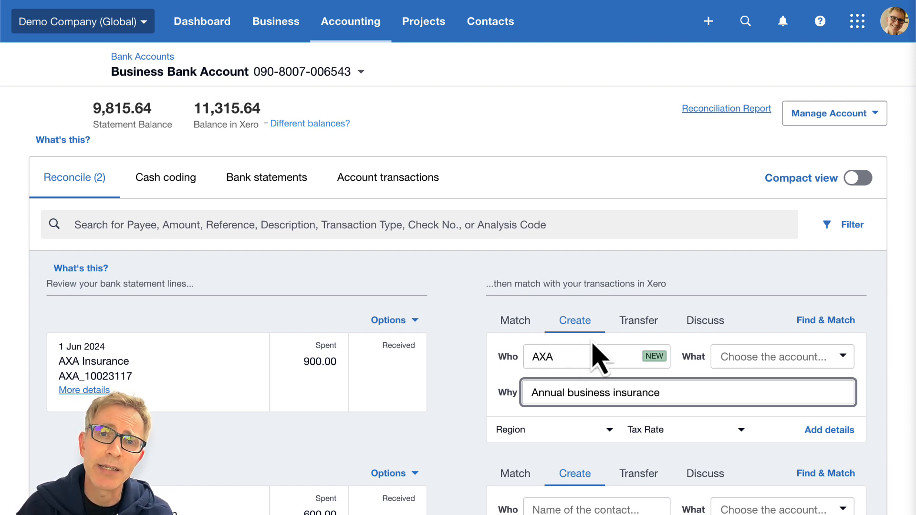
Code the AXA Insurance payment to account 620 - Prepayments and reconcile it
{"action": "left_click", "coordinate": [843, 358]}
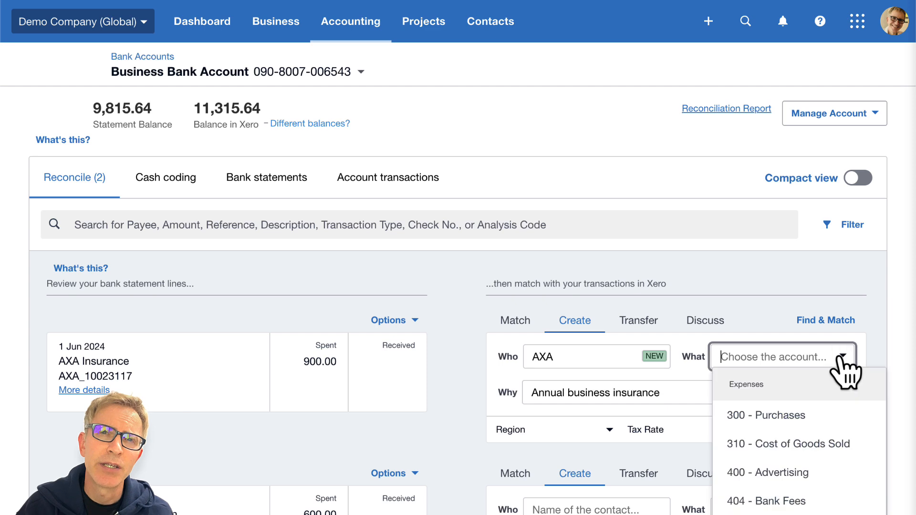
{"action": "type", "text": "prep"}
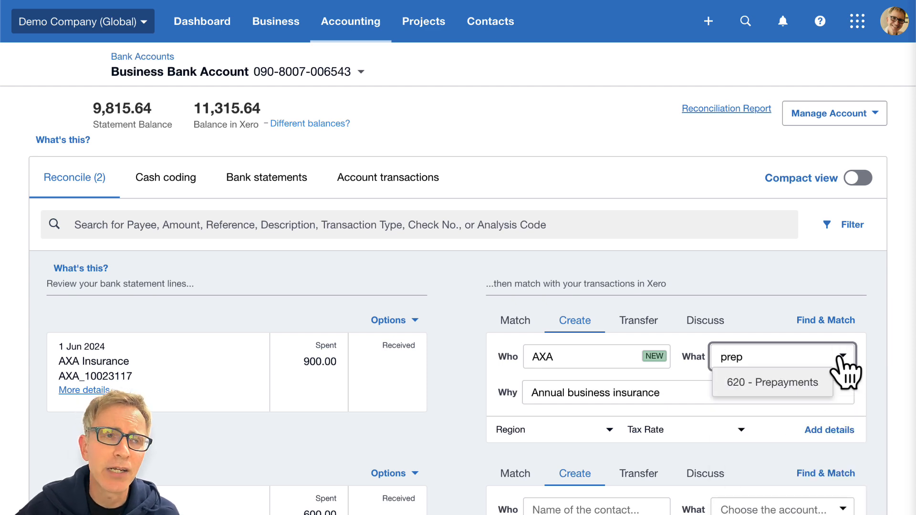
{"action": "left_click", "coordinate": [812, 385]}
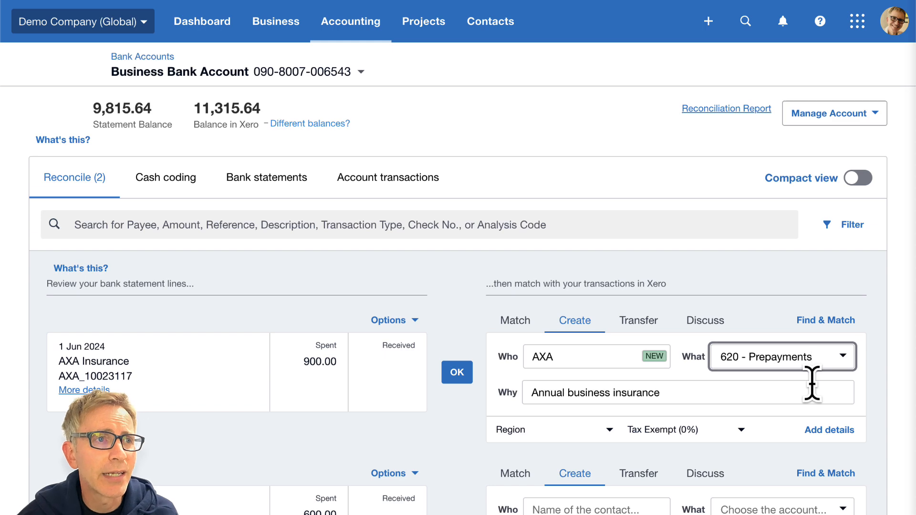
{"action": "left_click", "coordinate": [457, 373]}
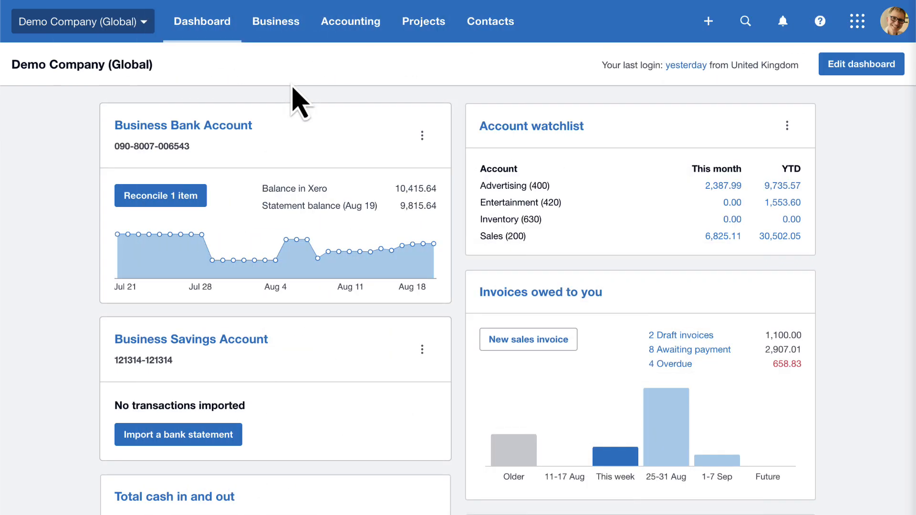
Open a blank repeating journal from the manual journals
{"action": "left_click", "coordinate": [358, 34]}
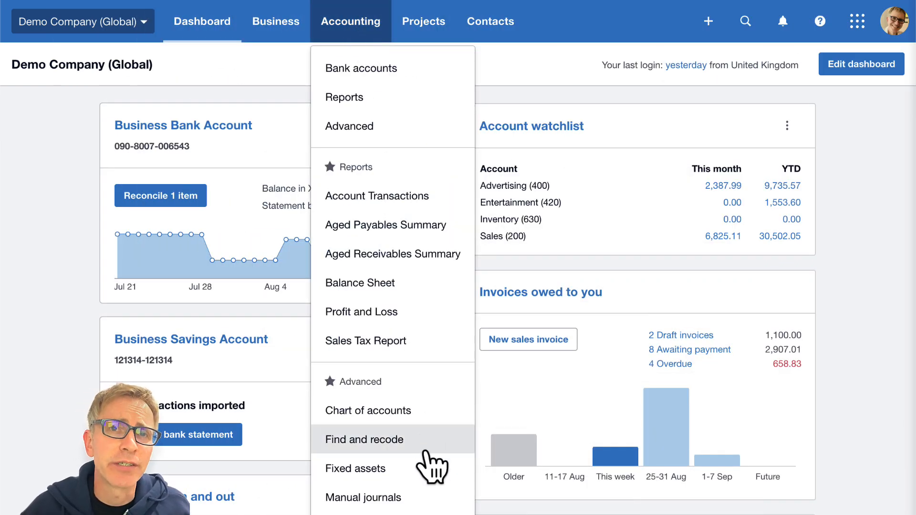
{"action": "left_click", "coordinate": [436, 499]}
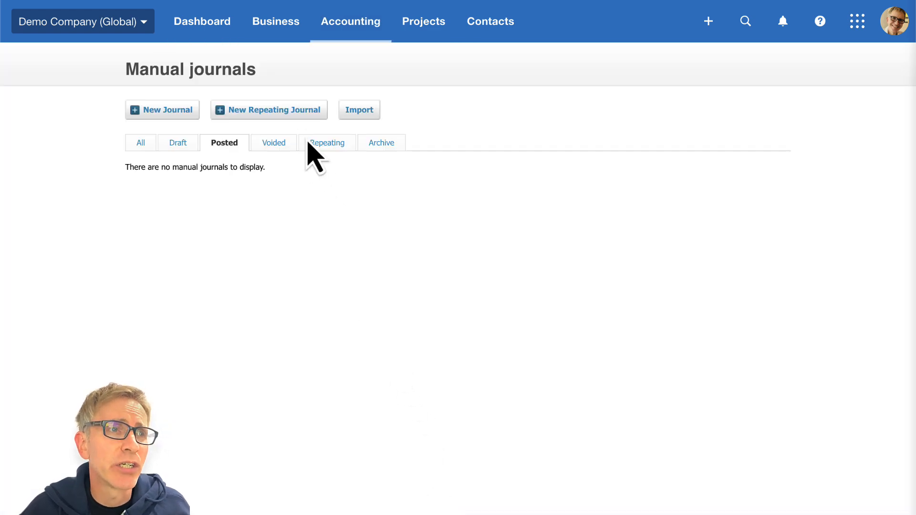
{"action": "left_click", "coordinate": [296, 125]}
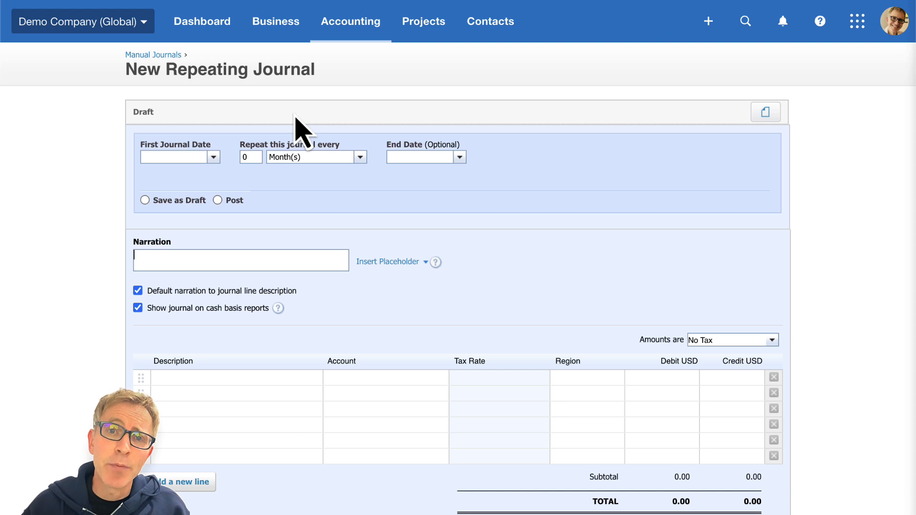
Search the reports for "journ", open the Journal Report and go from it to the manual journals
{"action": "left_click", "coordinate": [352, 34]}
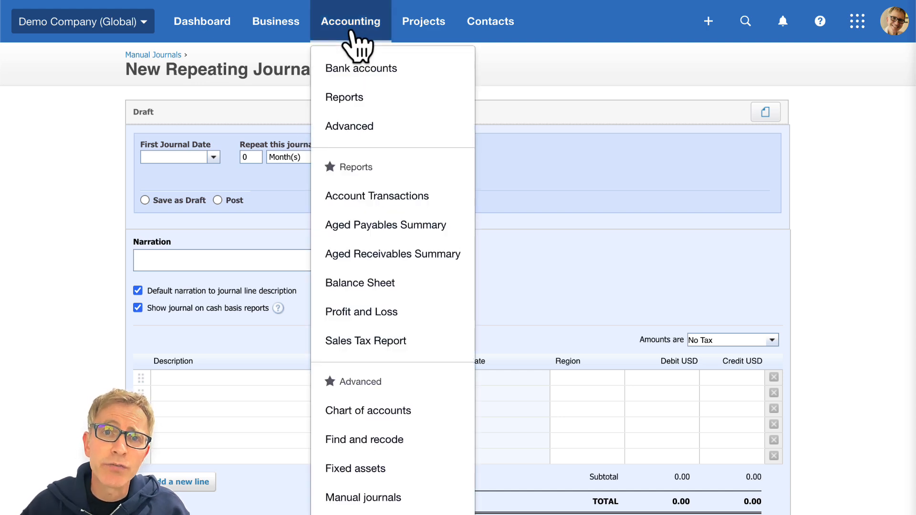
{"action": "left_click", "coordinate": [392, 101]}
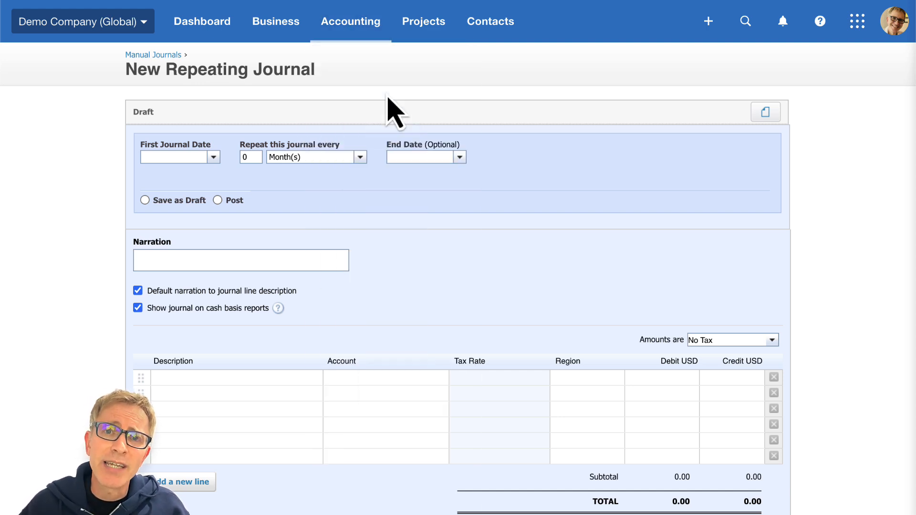
{"action": "left_click", "coordinate": [641, 73]}
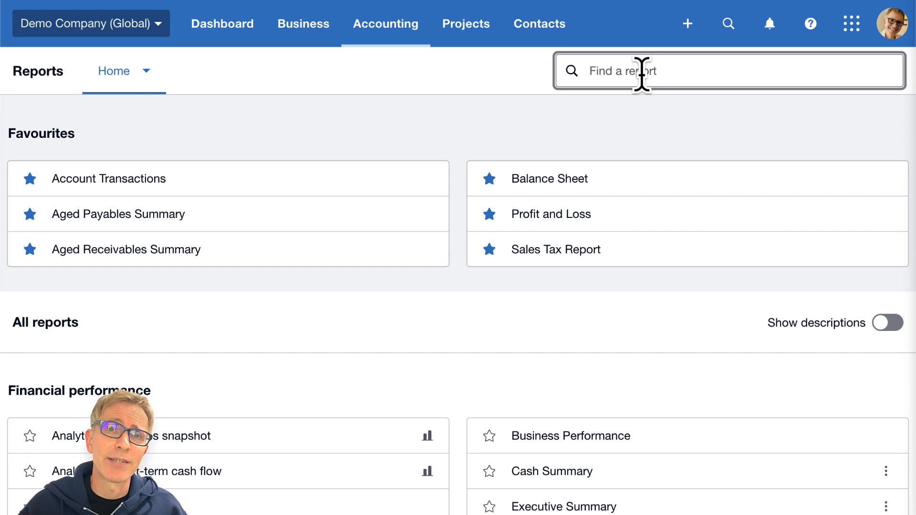
{"action": "type", "text": "journ"}
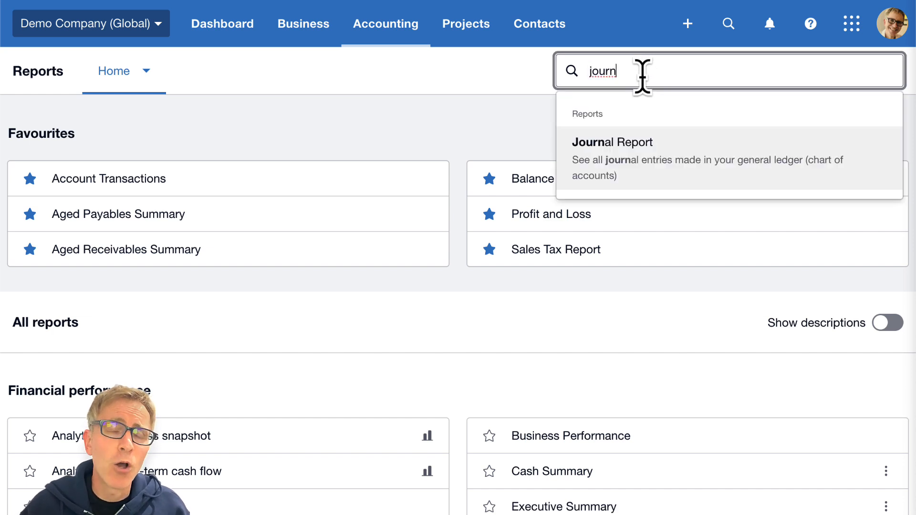
{"action": "left_click", "coordinate": [668, 157]}
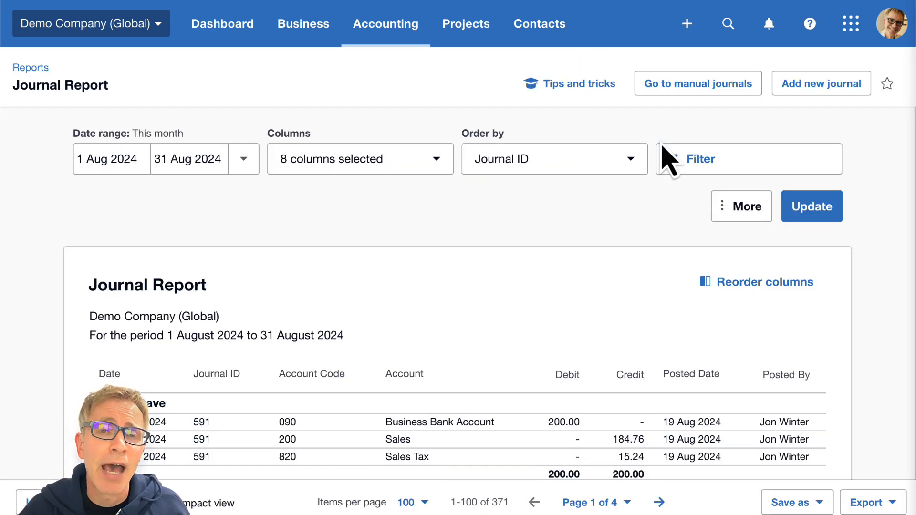
{"action": "left_click", "coordinate": [678, 88]}
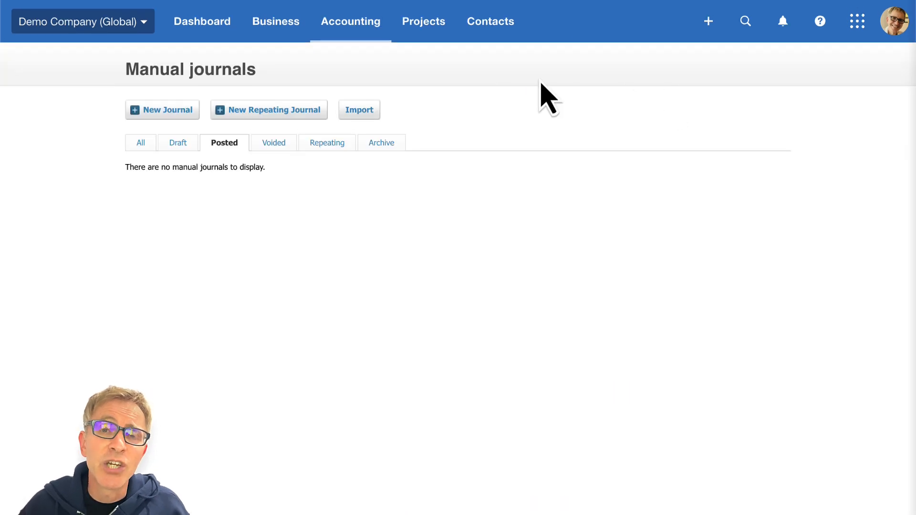
Start a new repeating journal with first journal date 30 Jun 2024, repeating every 1 month
{"action": "left_click", "coordinate": [286, 114]}
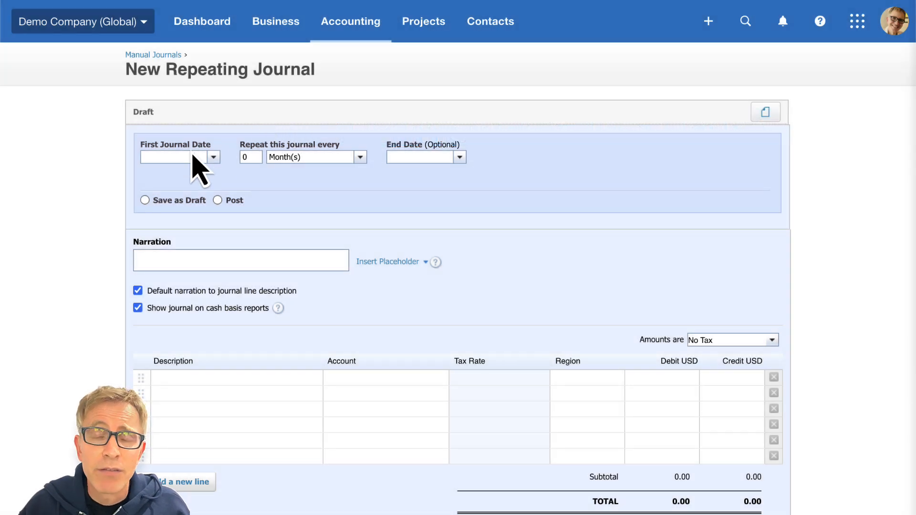
{"action": "left_click", "coordinate": [188, 157]}
{"action": "type", "text": "30"}
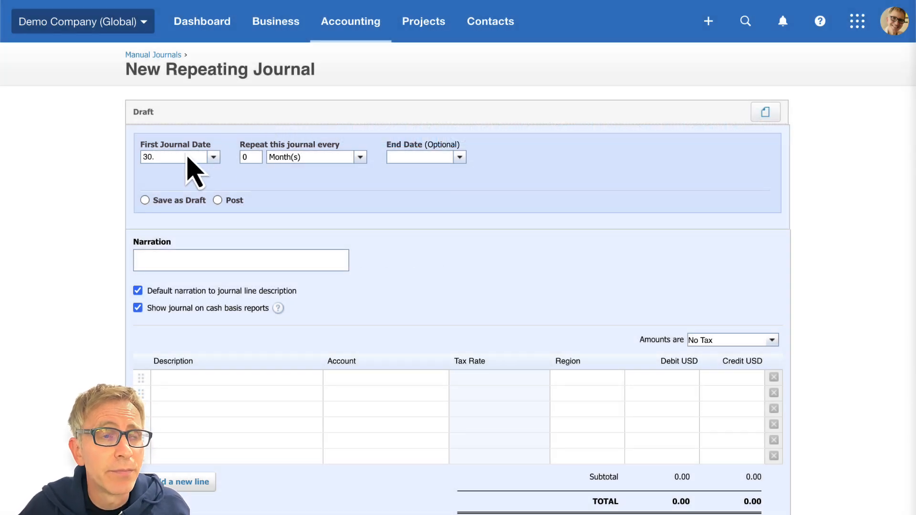
{"action": "type", "text": ".6"}
{"action": "key", "text": "Tab"}
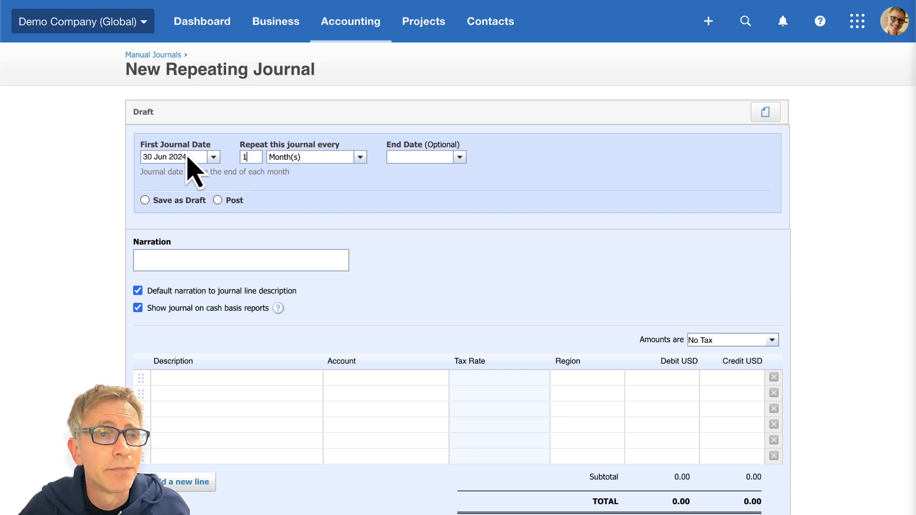
{"action": "key", "text": "Tab"}
{"action": "key", "text": "Tab"}
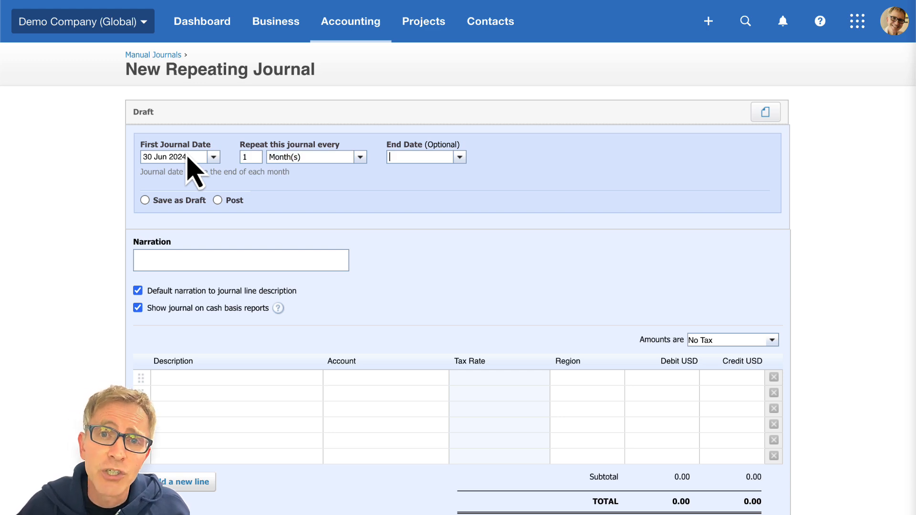
Set the repeating journal's end date to 30 May 2025 and have it post automatically, accepting the past-date notice
{"action": "type", "text": "30"}
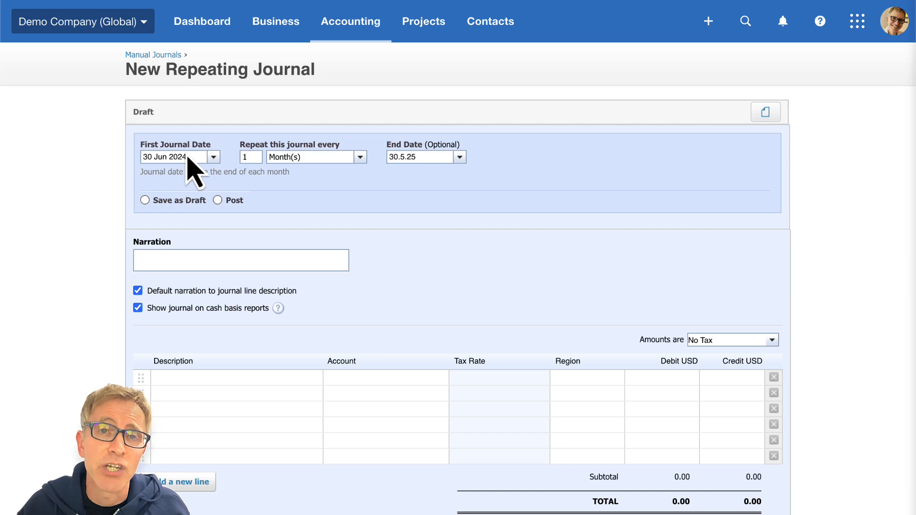
{"action": "type", "text": ".5.25"}
{"action": "key", "text": "Tab"}
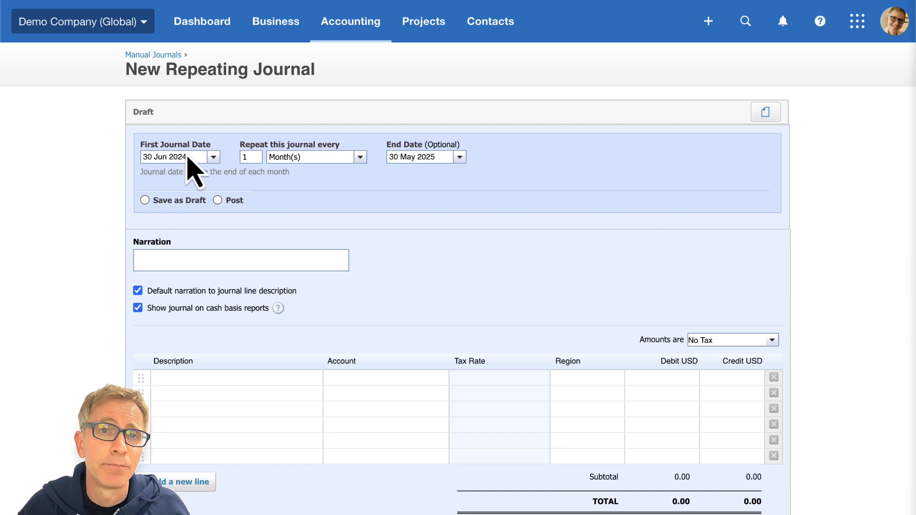
{"action": "left_click", "coordinate": [218, 200]}
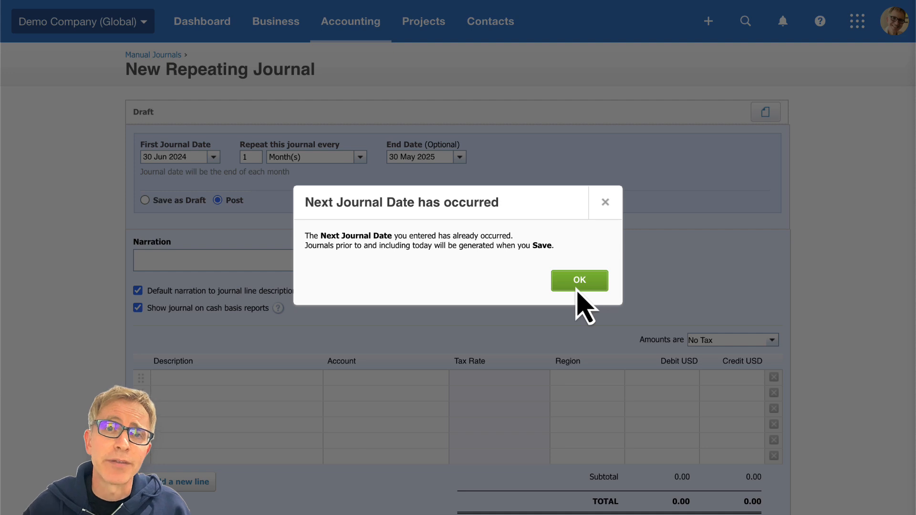
{"action": "left_click", "coordinate": [579, 287]}
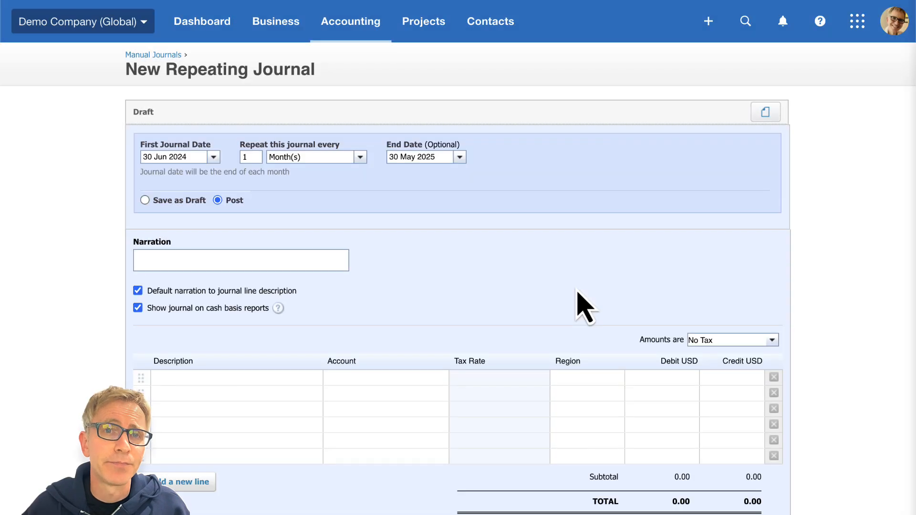
Enter the journal narration "Business insurance for" followed by the Month Year placeholder
{"action": "left_click", "coordinate": [327, 258]}
{"action": "type", "text": "Business insurance for"}
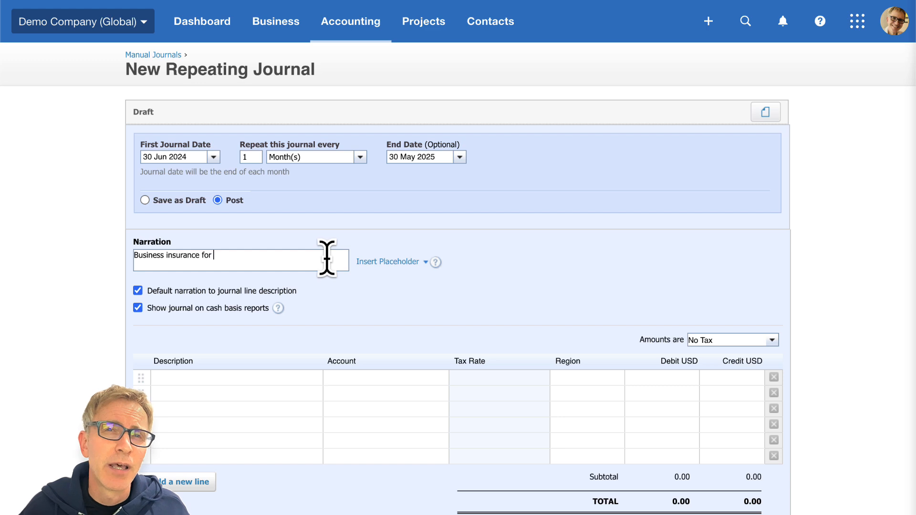
{"action": "left_click", "coordinate": [372, 262]}
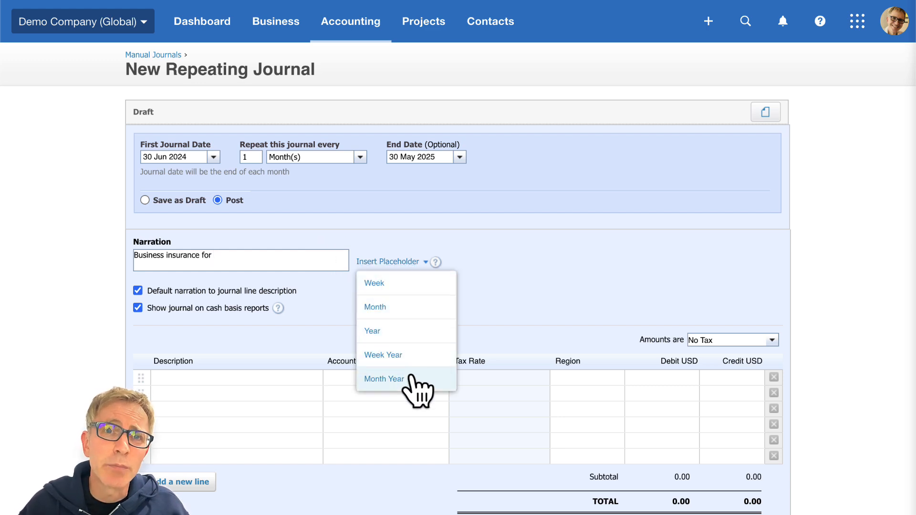
{"action": "left_click", "coordinate": [384, 379]}
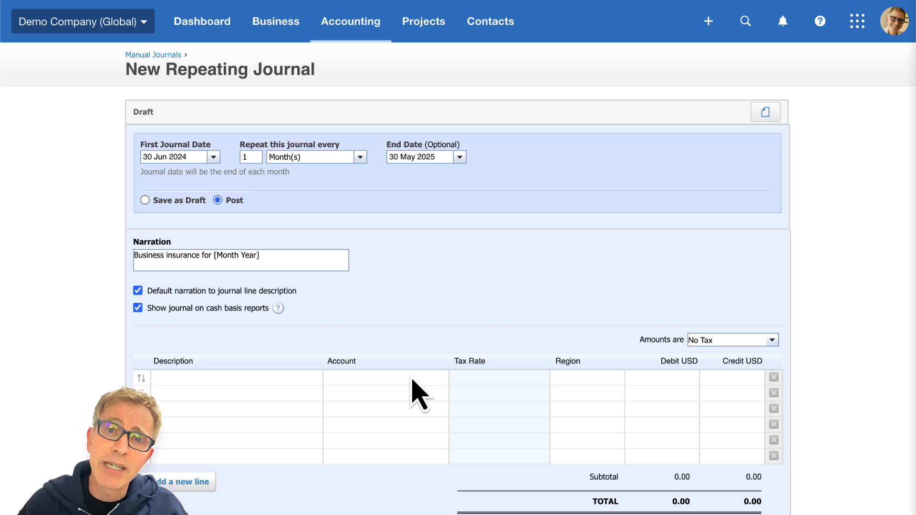
Fill the first journal line with the default narration, account 433 - Insurance and a debit of 75
{"action": "left_click", "coordinate": [315, 379]}
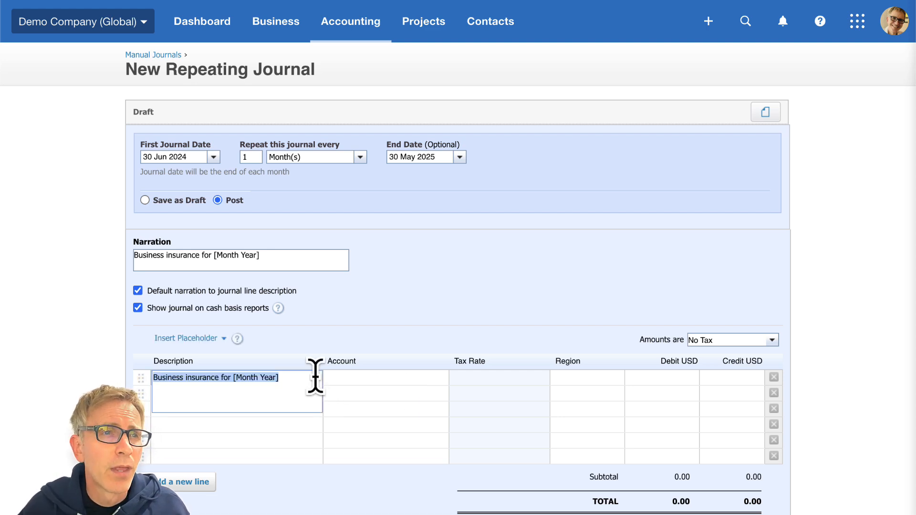
{"action": "key", "text": "Tab"}
{"action": "type", "text": "ins"}
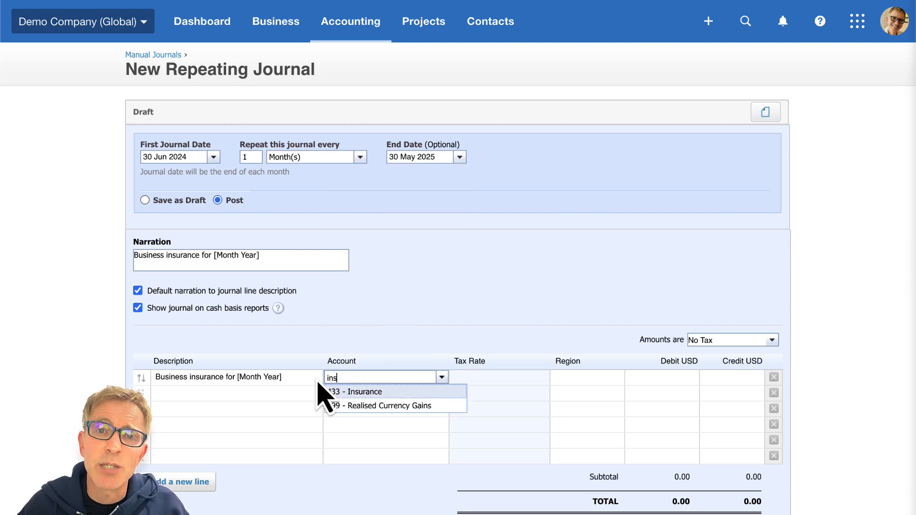
{"action": "left_click", "coordinate": [354, 393]}
{"action": "key", "text": "Tab"}
{"action": "key", "text": "Tab"}
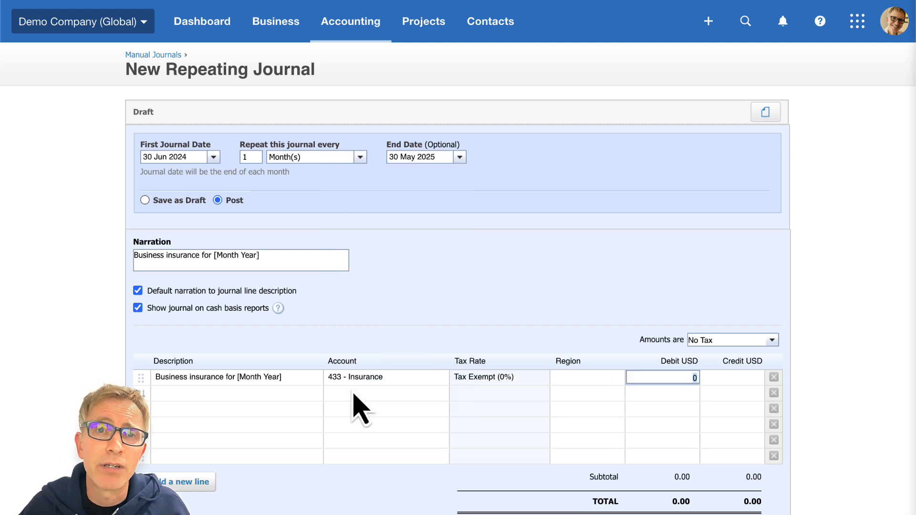
{"action": "type", "text": "75"}
{"action": "key", "text": "Tab"}
Add a second journal line crediting 75.00 to account 620 - Prepayments and save the repeating journal
{"action": "key", "text": "Tab"}
{"action": "key", "text": "Tab"}
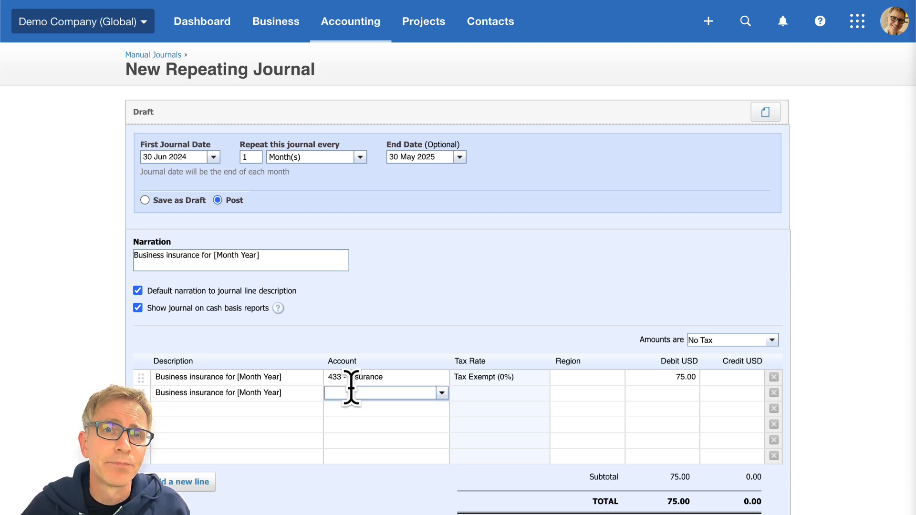
{"action": "type", "text": "prep"}
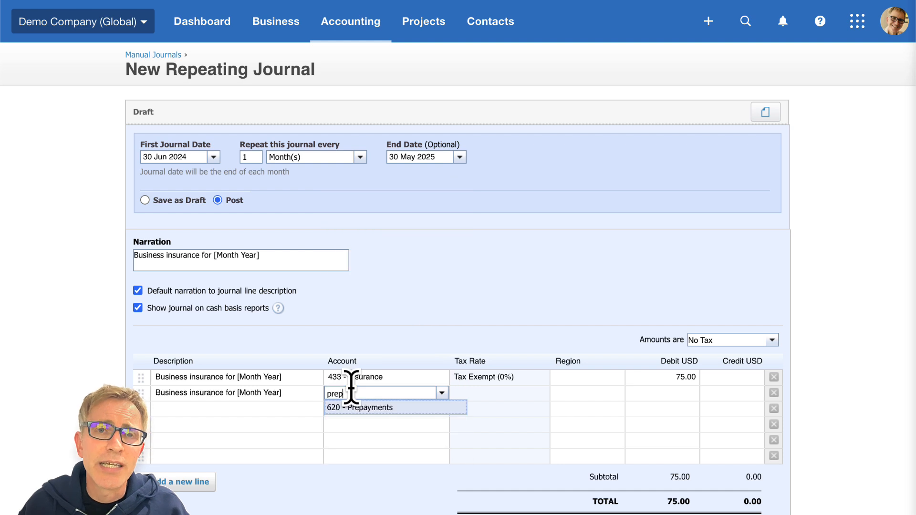
{"action": "left_click", "coordinate": [363, 409]}
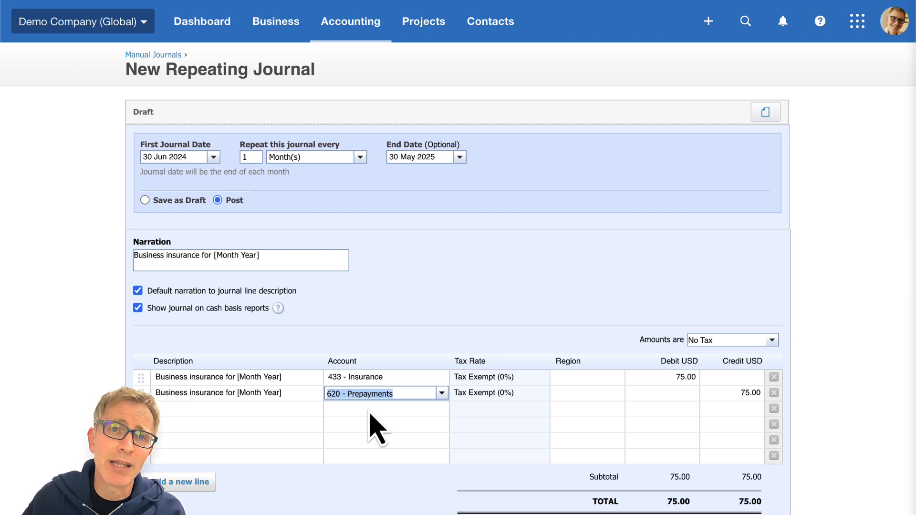
{"action": "scroll", "coordinate": [377, 429], "scroll_direction": "down", "scroll_amount": 2}
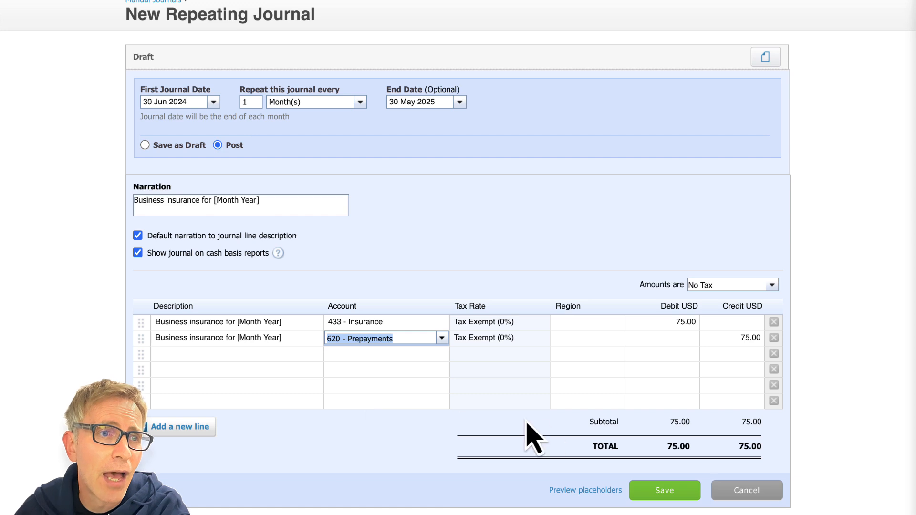
{"action": "left_click", "coordinate": [677, 492]}
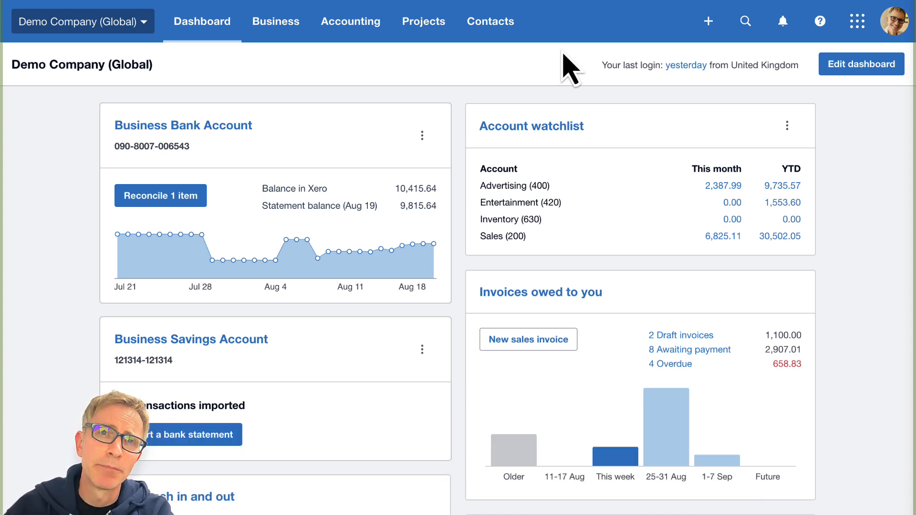
Create a new bill from the existing contact The Builders Association
{"action": "left_click", "coordinate": [707, 24]}
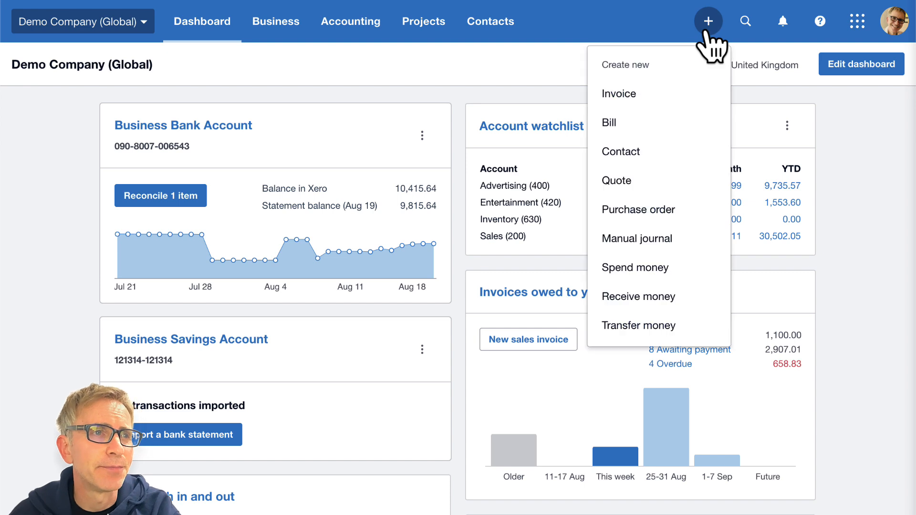
{"action": "left_click", "coordinate": [699, 125]}
{"action": "type", "text": "Th"}
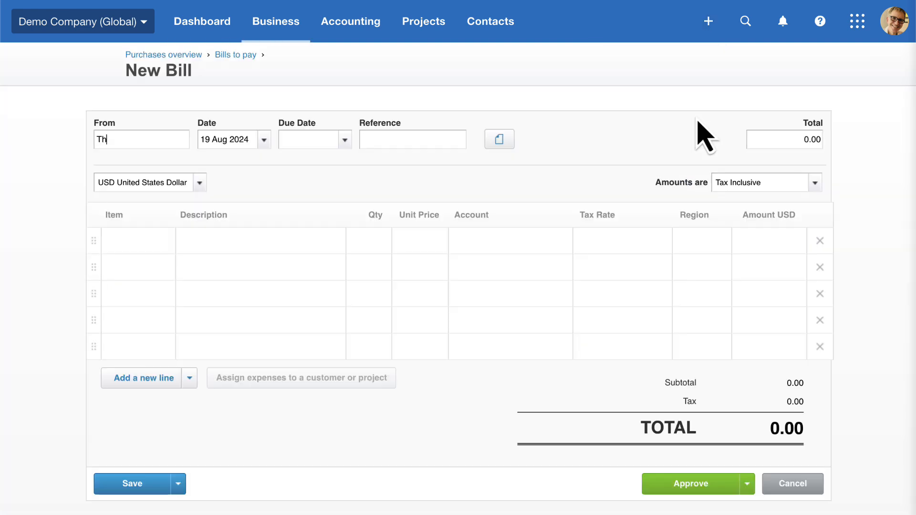
{"action": "type", "text": "e"}
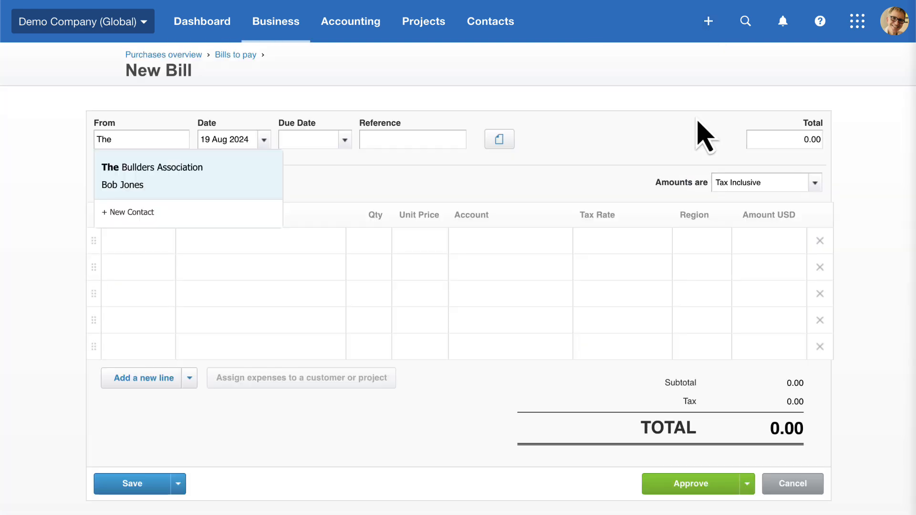
{"action": "left_click", "coordinate": [262, 181]}
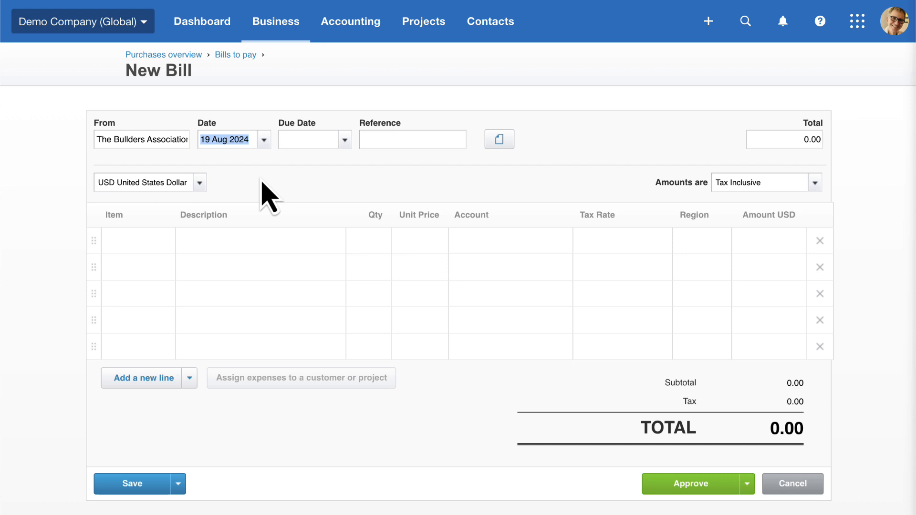
Date the bill 14 Aug 2024 and set its due date to 21 Aug 2024, seven days ahead
{"action": "type", "text": "14.8"}
{"action": "key", "text": "Tab"}
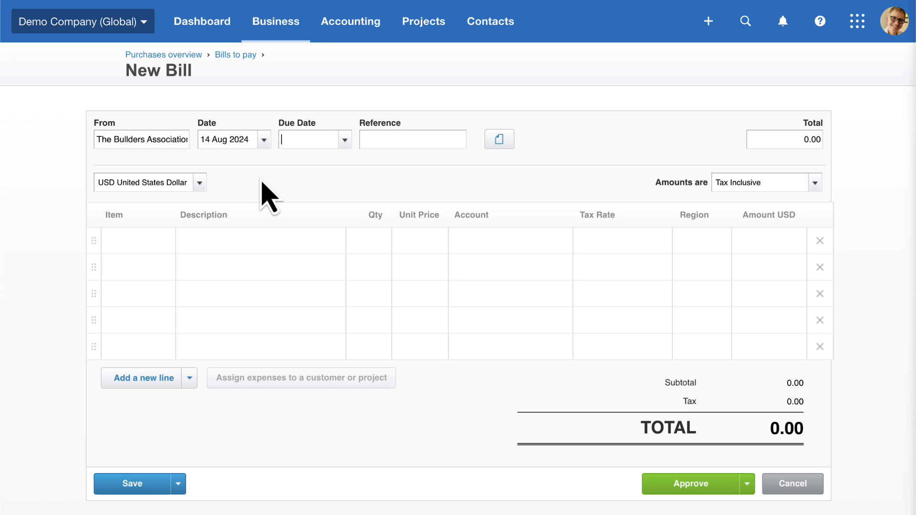
{"action": "type", "text": "+7"}
{"action": "key", "text": "Tab"}
Fill the first bill line with description "Annual membership: 1 August 2024 to 31 July 2025", quantity 1 and unit price 600
{"action": "left_click", "coordinate": [260, 237]}
{"action": "type", "text": "Ann"}
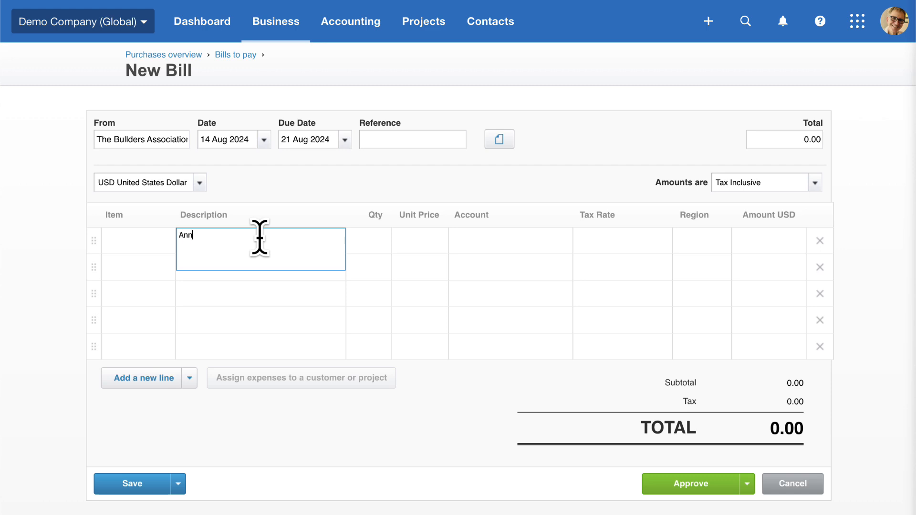
{"action": "type", "text": "ual membership: 1 August 2024 to 31 July 20"}
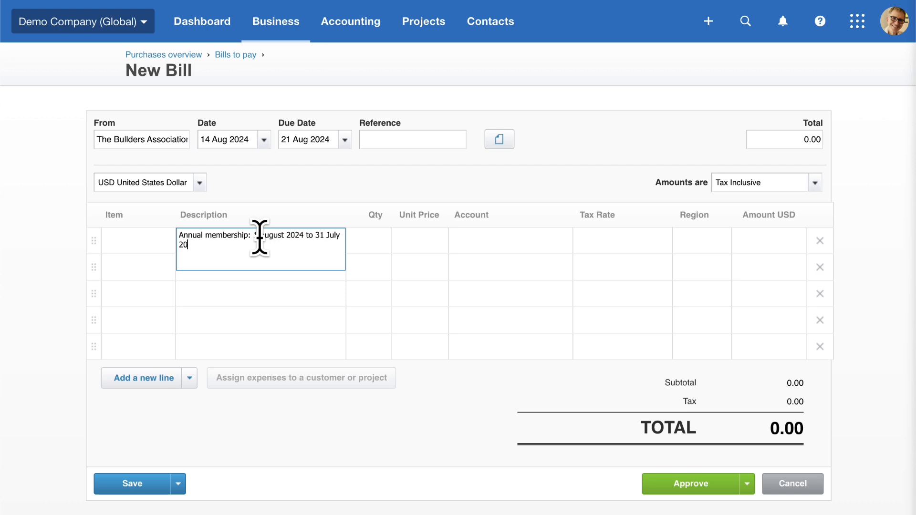
{"action": "type", "text": "25"}
{"action": "key", "text": "Tab"}
{"action": "type", "text": "1"}
{"action": "key", "text": "Tab"}
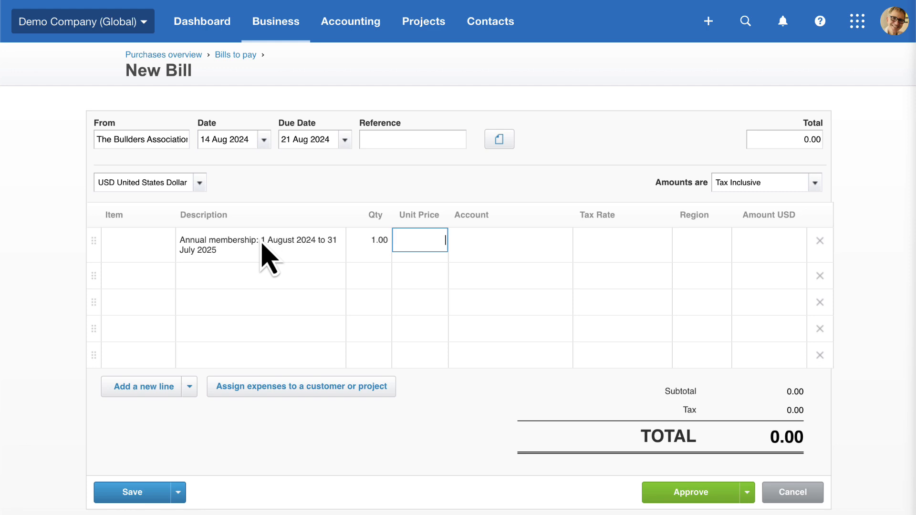
{"action": "type", "text": "600"}
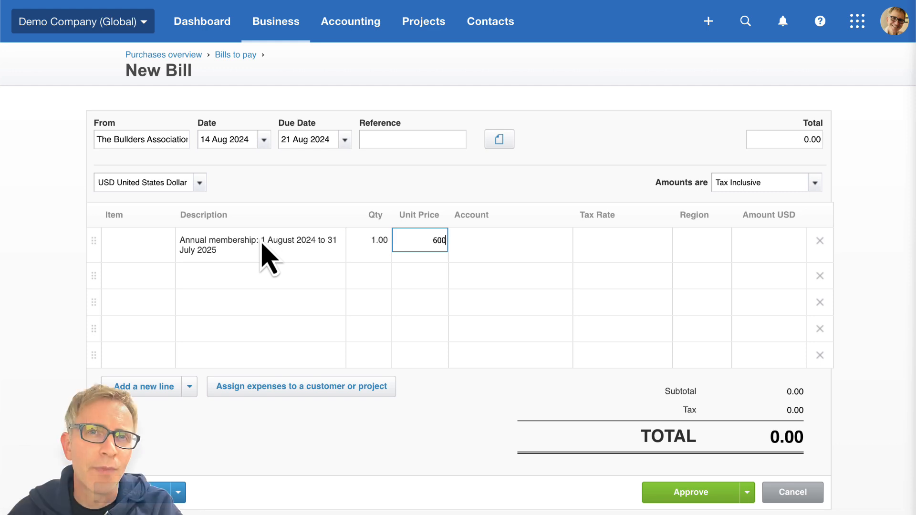
{"action": "key", "text": "Tab"}
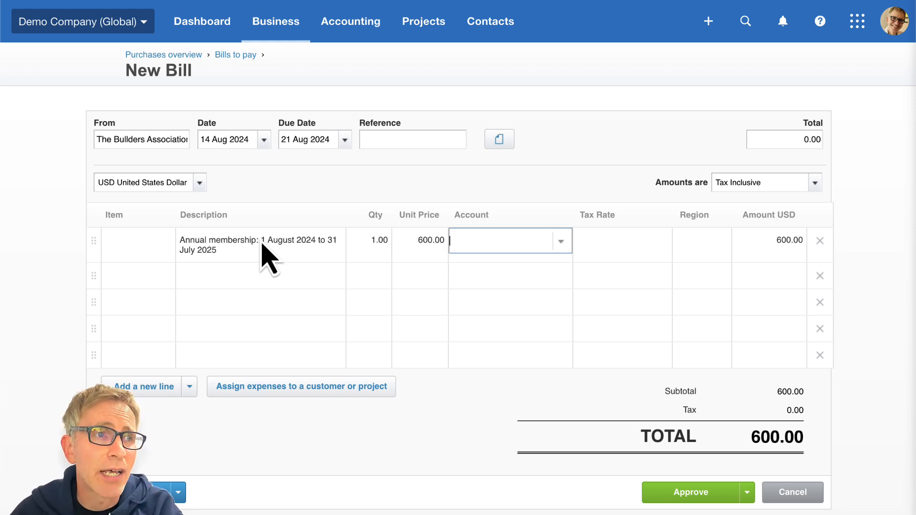
Code the membership line to account 620 - Prepayments and approve the bill
{"action": "type", "text": "prep"}
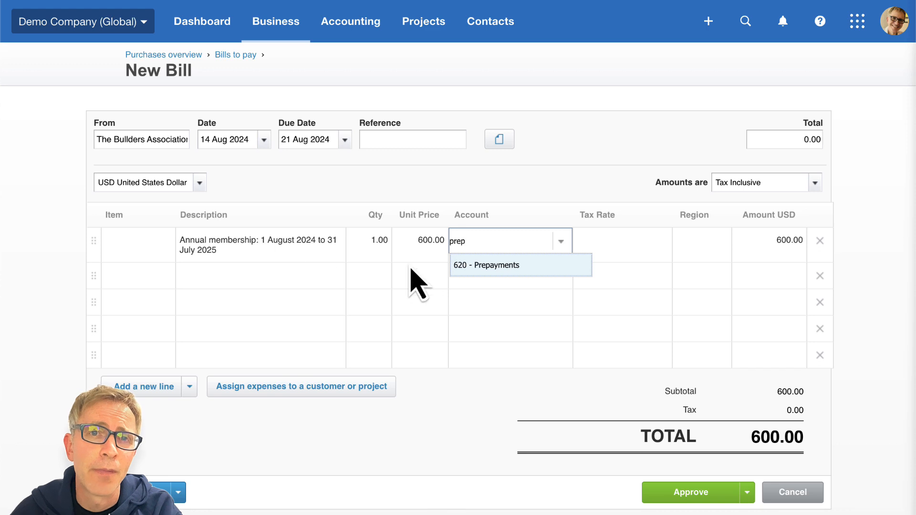
{"action": "left_click", "coordinate": [469, 266]}
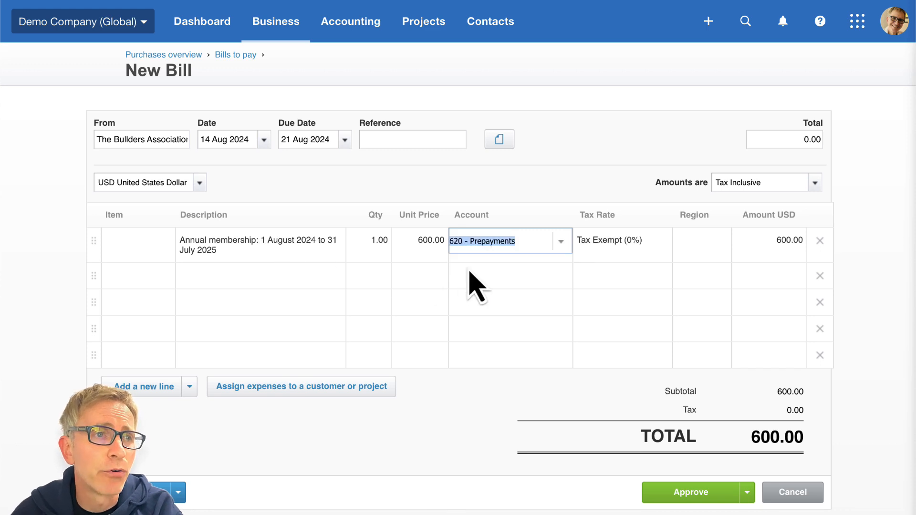
{"action": "left_click", "coordinate": [681, 491]}
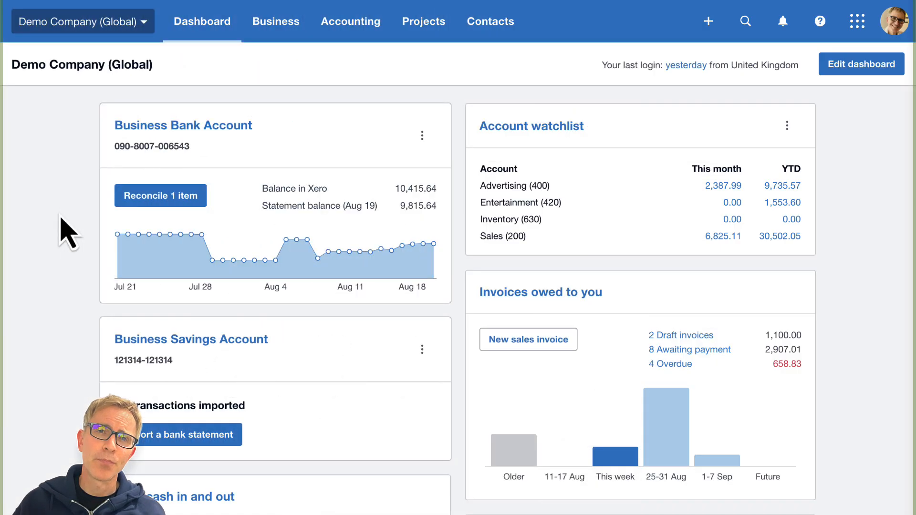
Reconcile the Business Bank Account's 600.00 statement line with the matching Builders Association bill
{"action": "left_click", "coordinate": [144, 202]}
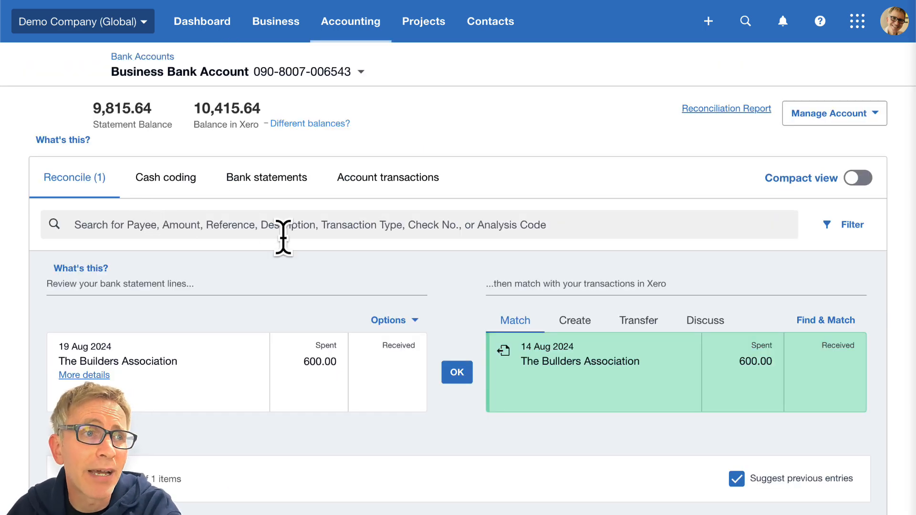
{"action": "left_click", "coordinate": [458, 372]}
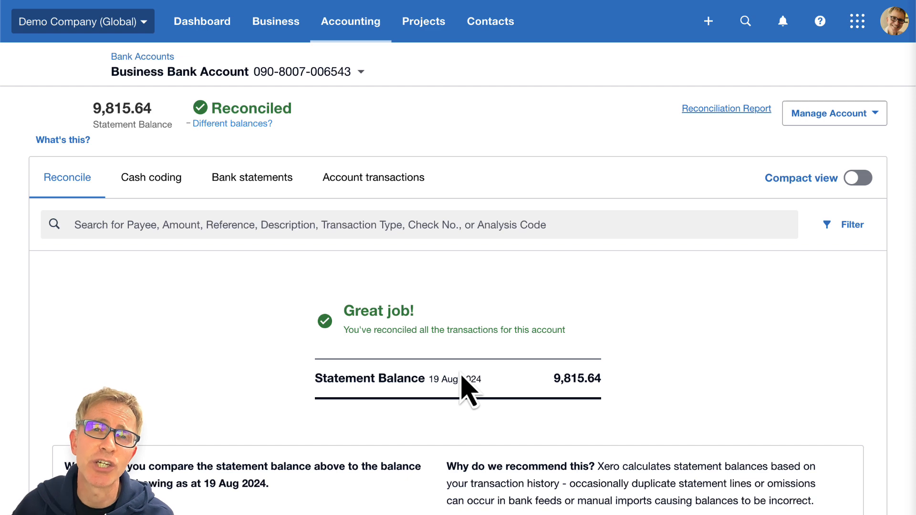
Start a new repeating journal from the manual journals, with first journal date 31 Aug 2024, repeating every 1 month
{"action": "left_click", "coordinate": [355, 27]}
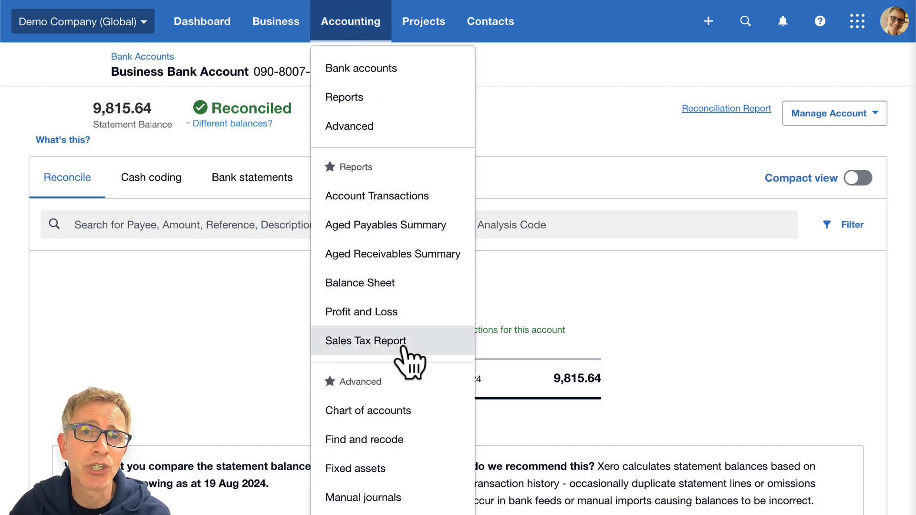
{"action": "left_click", "coordinate": [428, 497]}
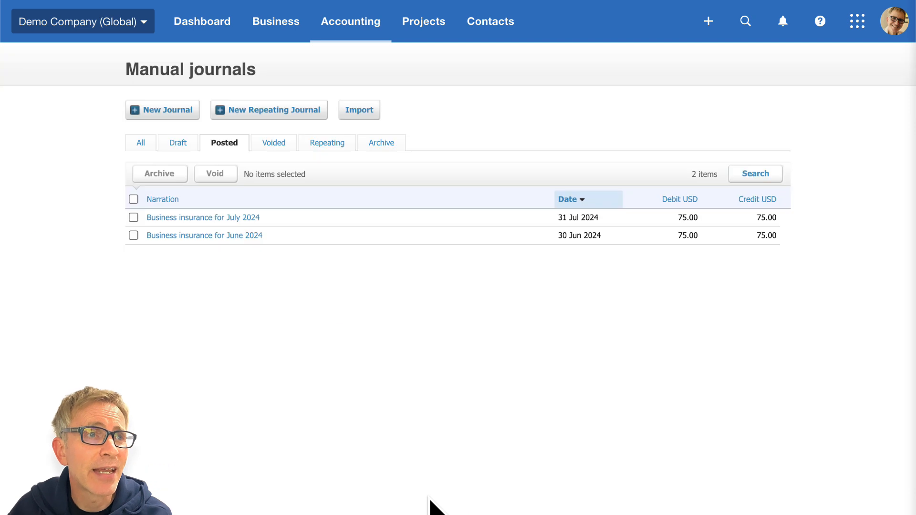
{"action": "left_click", "coordinate": [299, 123]}
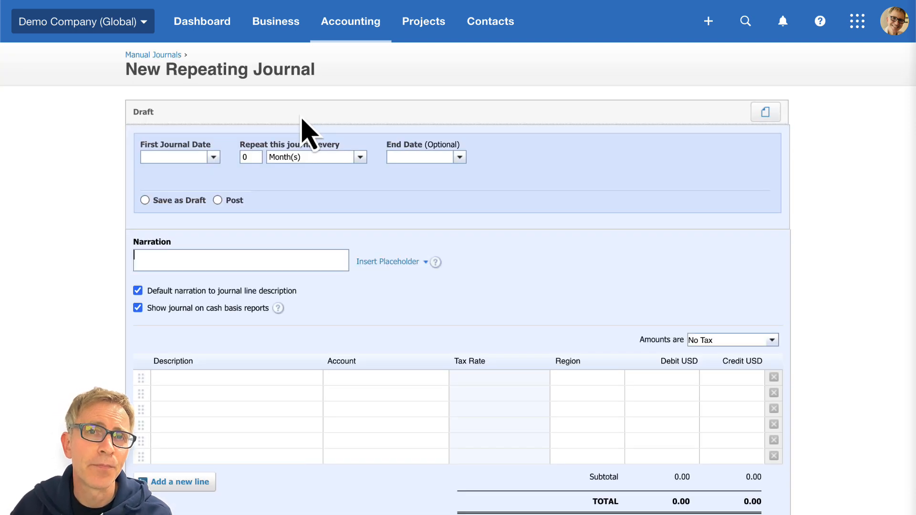
{"action": "left_click", "coordinate": [189, 158]}
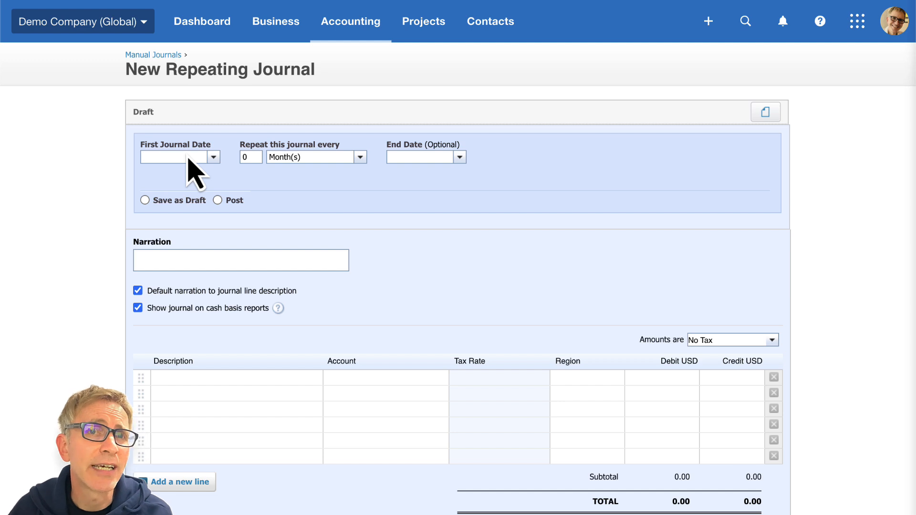
{"action": "type", "text": "31.8"}
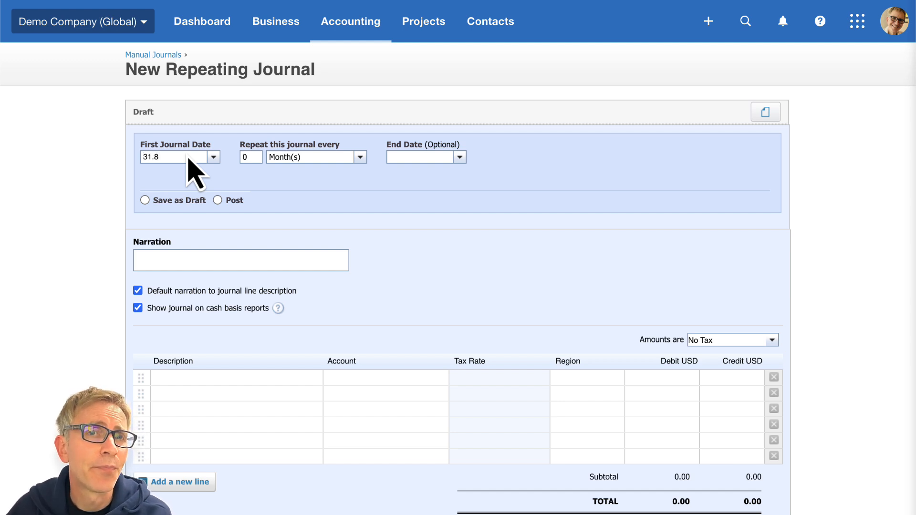
{"action": "key", "text": "Tab"}
{"action": "type", "text": "1"}
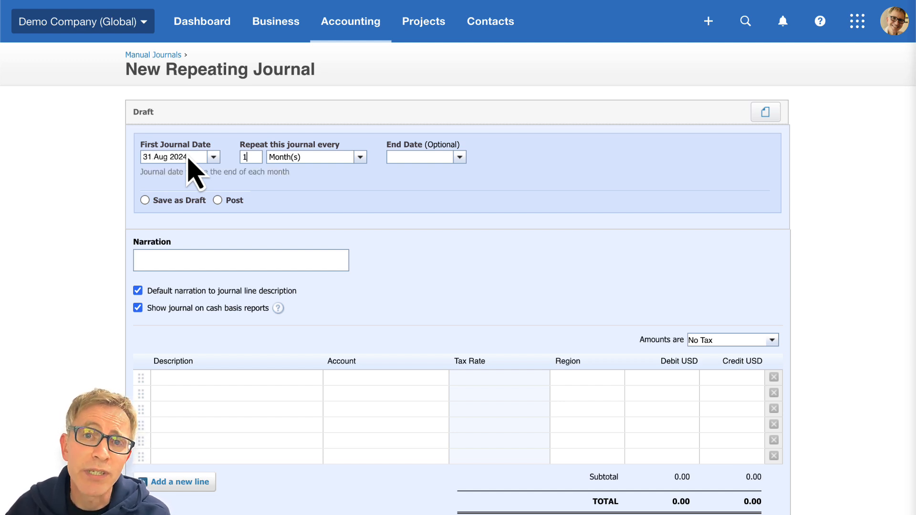
{"action": "key", "text": "Tab"}
Set the membership journal's end date to 31 Jul 2025 and have it post automatically
{"action": "key", "text": "Tab"}
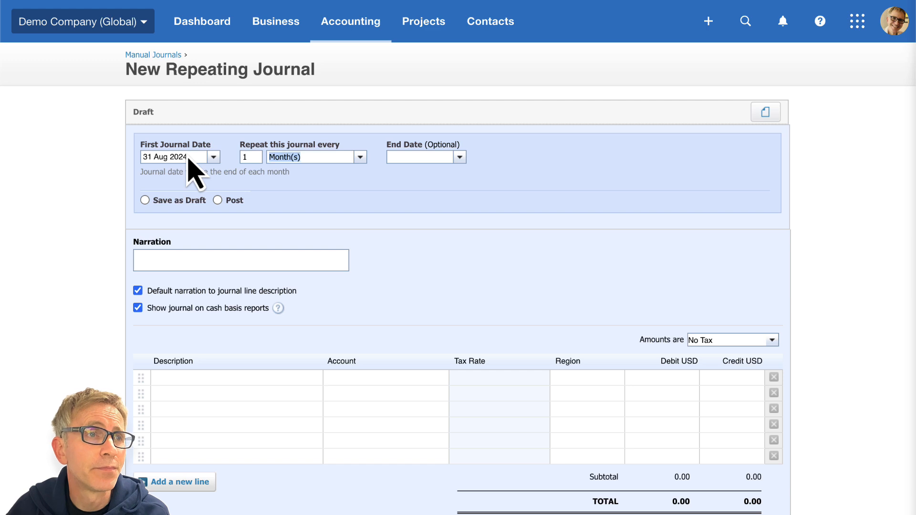
{"action": "type", "text": "31."}
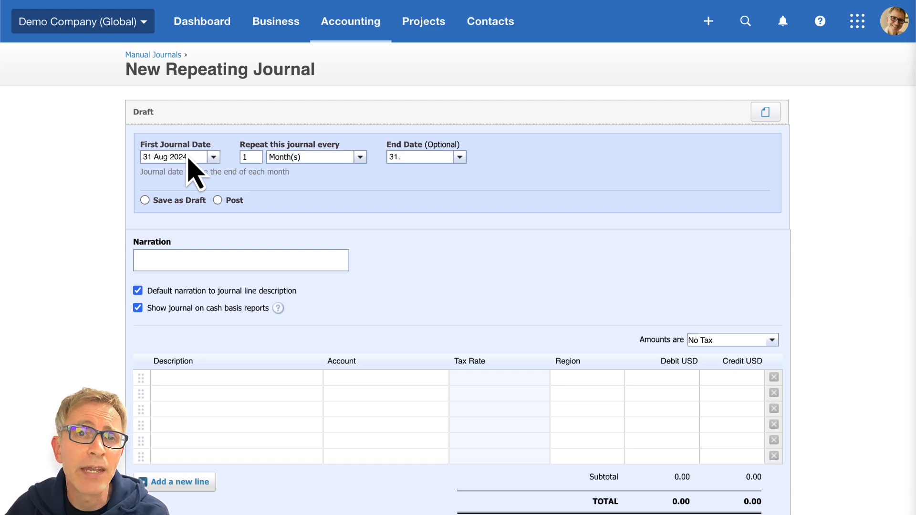
{"action": "type", "text": "7.25"}
{"action": "key", "text": "Tab"}
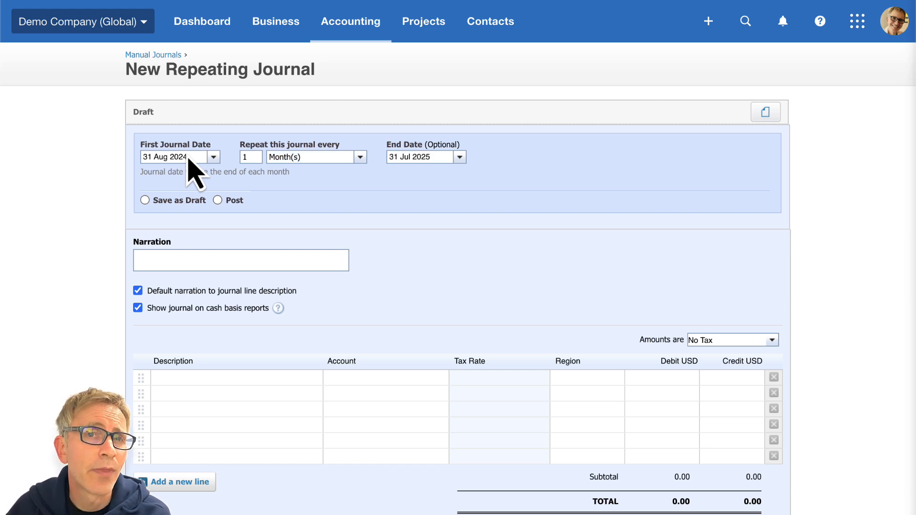
{"action": "left_click", "coordinate": [218, 200]}
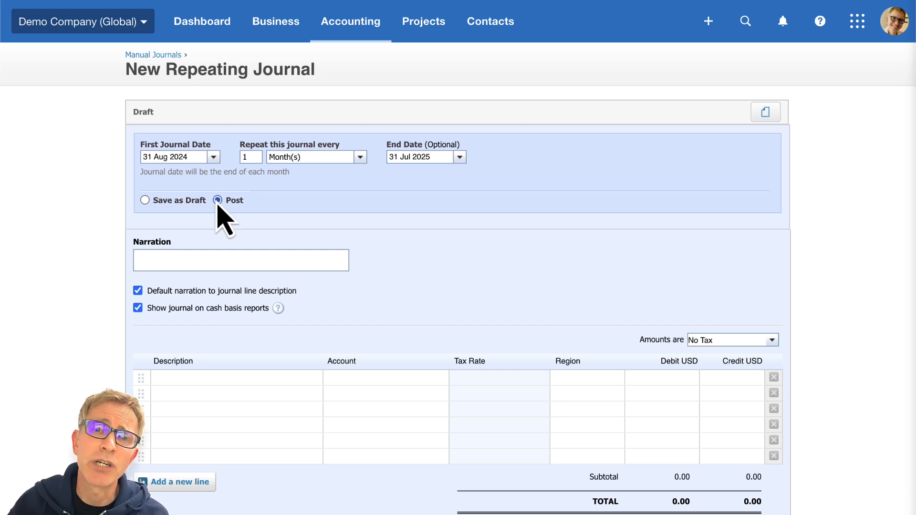
Enter the narration "Builders Association membership for" followed by the Month Year placeholder
{"action": "left_click", "coordinate": [217, 260]}
{"action": "type", "text": "Builders As"}
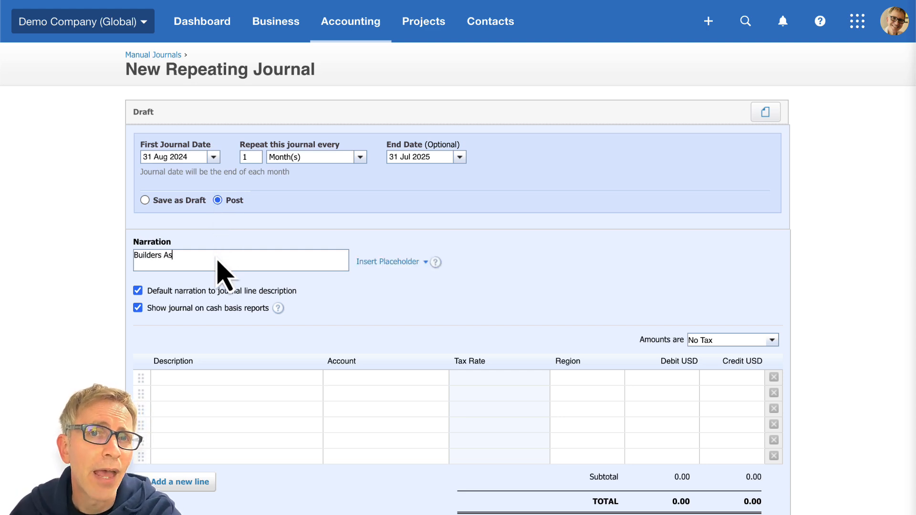
{"action": "type", "text": "sociation membership for"}
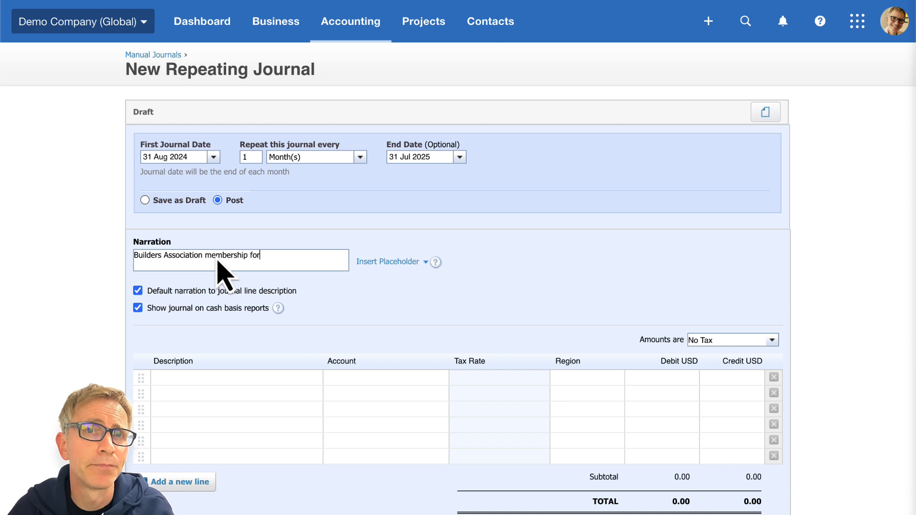
{"action": "left_click", "coordinate": [376, 262]}
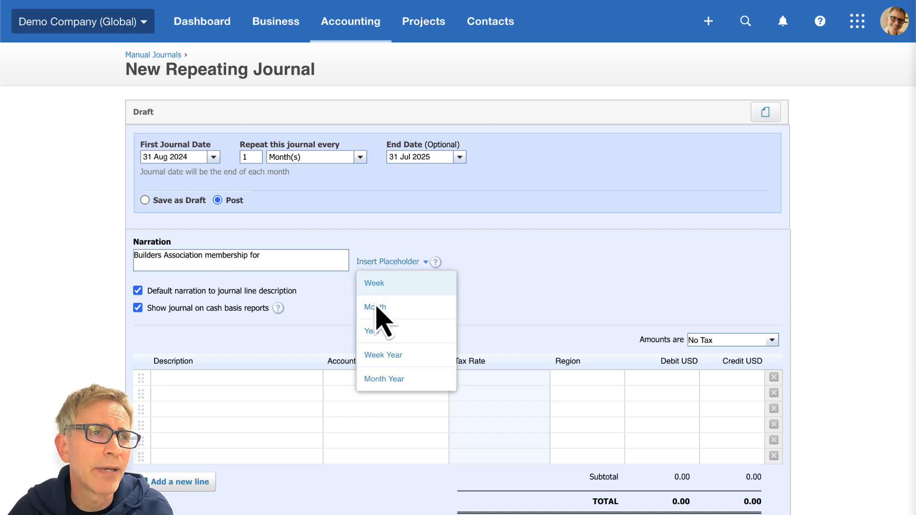
{"action": "left_click", "coordinate": [403, 379]}
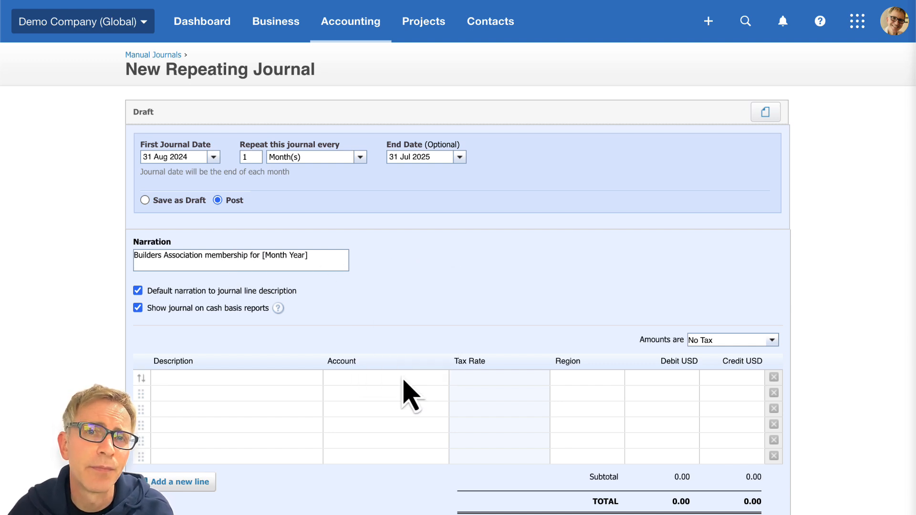
Fill the first journal line with the default description, account 485 - Subscriptions & memberships and a debit of 50
{"action": "left_click", "coordinate": [311, 375]}
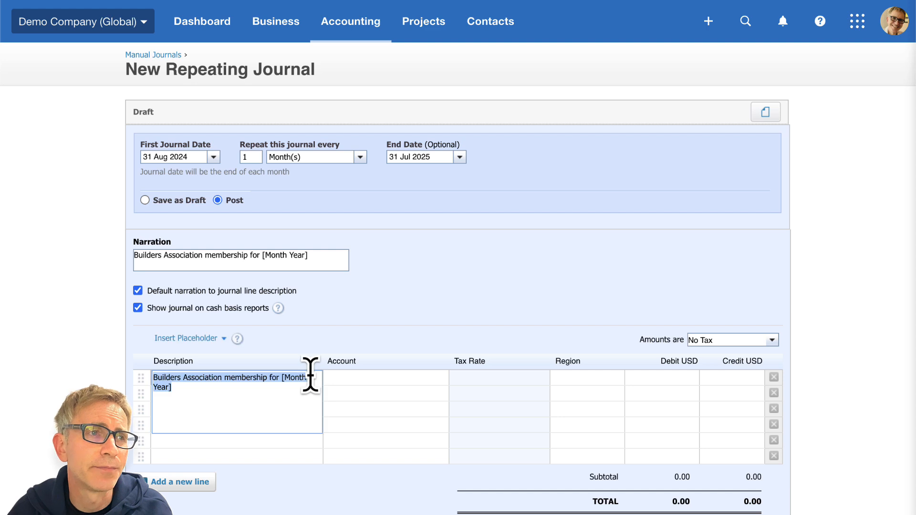
{"action": "left_click", "coordinate": [343, 377]}
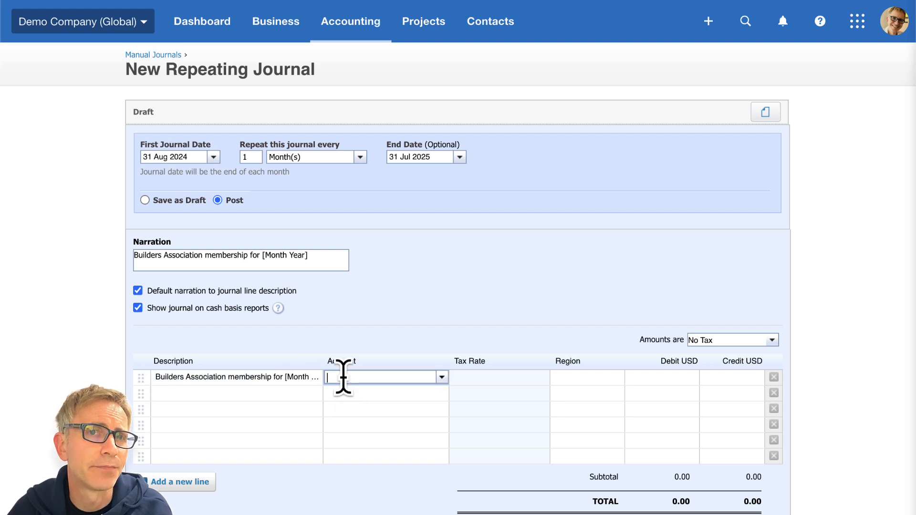
{"action": "type", "text": "mem"}
{"action": "left_click", "coordinate": [365, 392]}
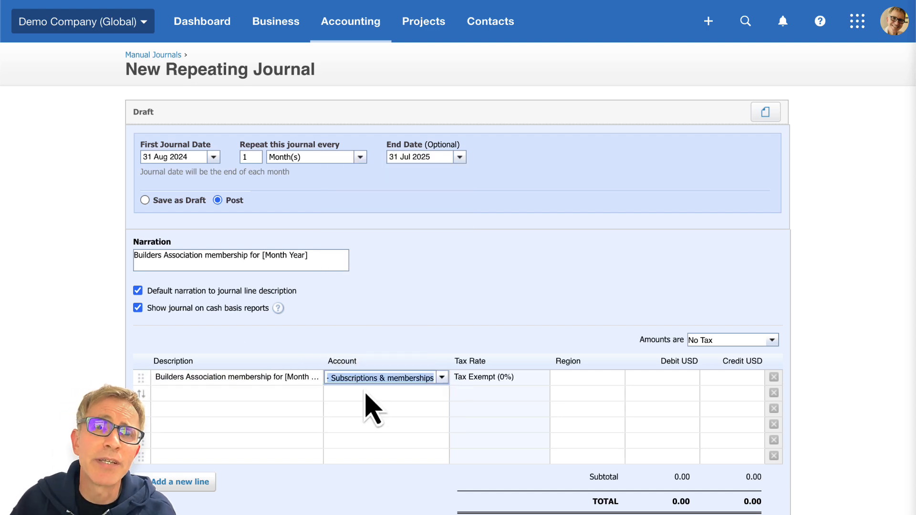
{"action": "key", "text": "Tab"}
{"action": "key", "text": "Tab"}
{"action": "type", "text": "50"}
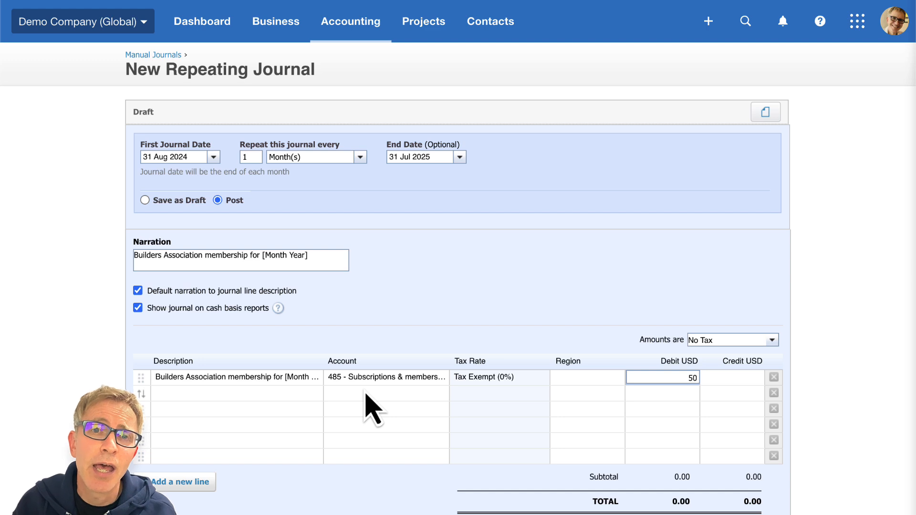
{"action": "key", "text": "Tab"}
Assign account 620 - Prepayments to the second journal line as the balancing credit and save the repeating journal
{"action": "left_click", "coordinate": [364, 392]}
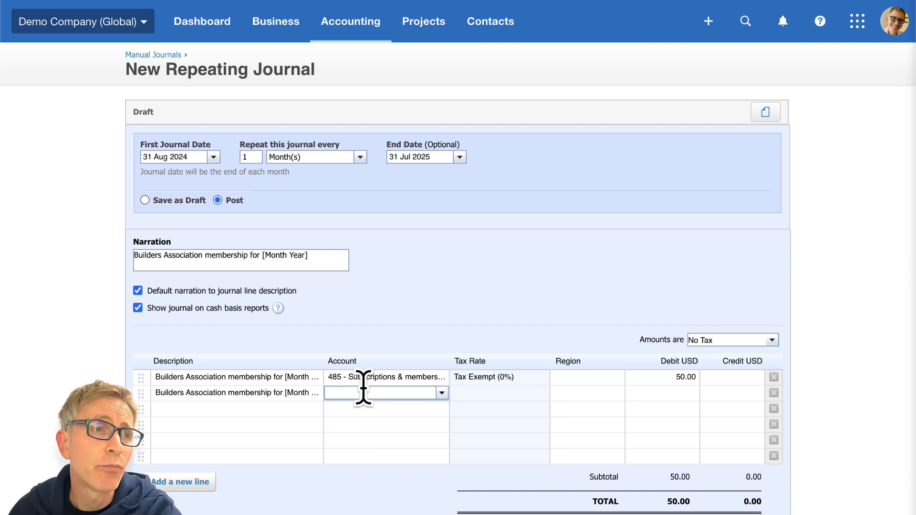
{"action": "type", "text": "prep"}
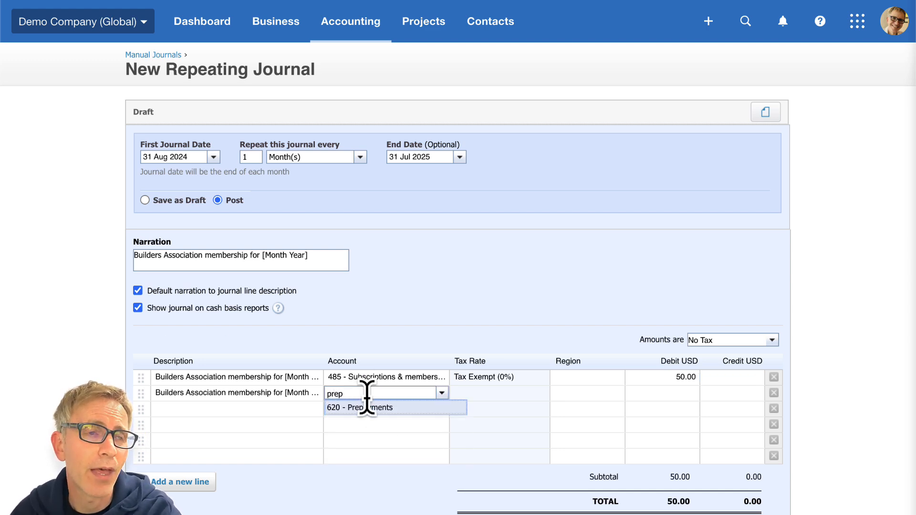
{"action": "key", "text": "Return"}
{"action": "scroll", "coordinate": [377, 416], "scroll_direction": "down", "scroll_amount": 2}
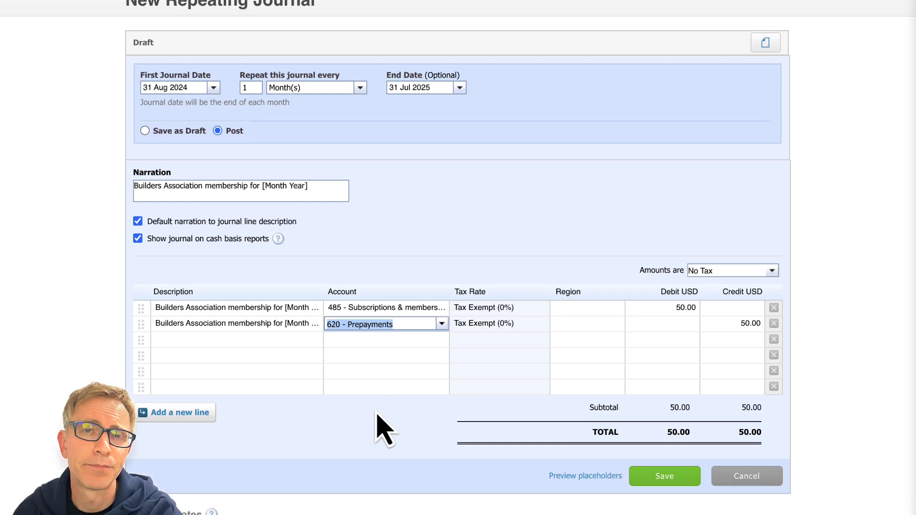
{"action": "left_click", "coordinate": [653, 475]}
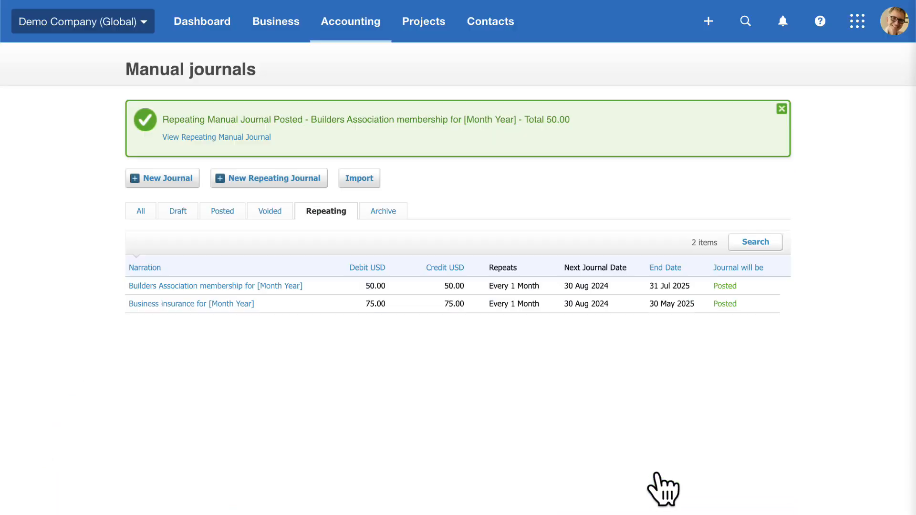